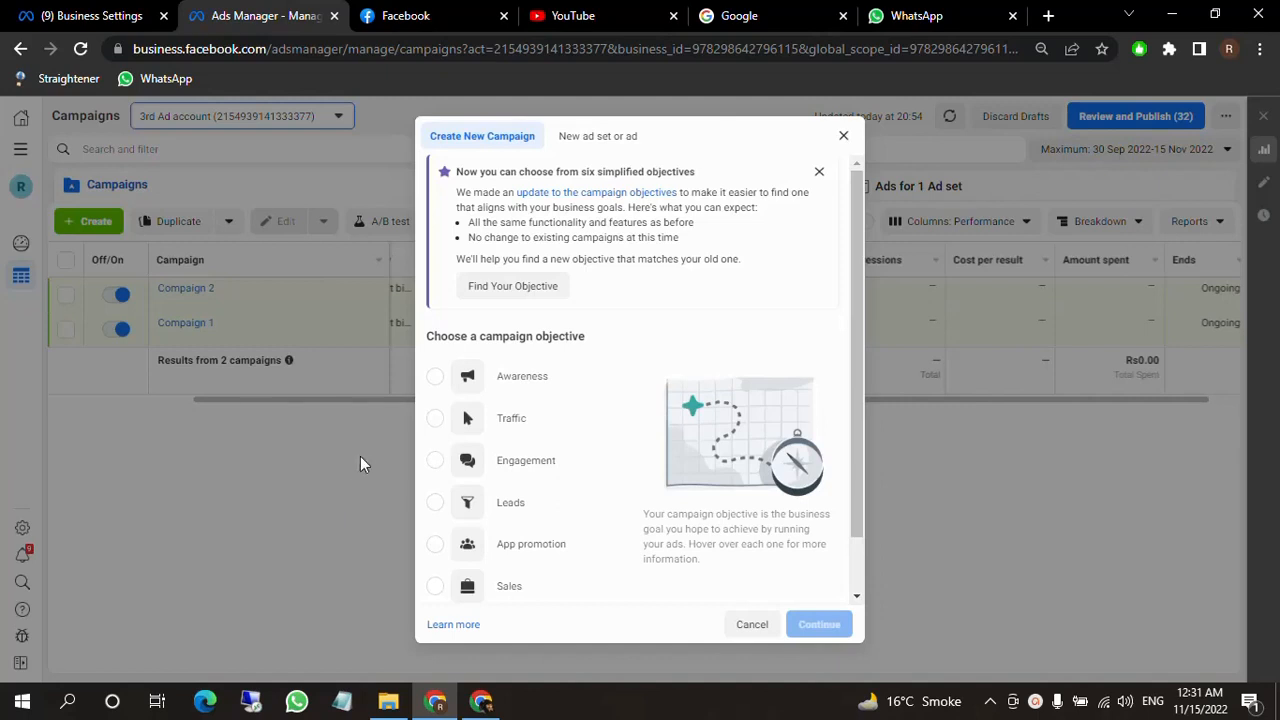
Choose Sales as the objective for the new campaign and continue to its setup.
scroll(560, 500, down, 2)
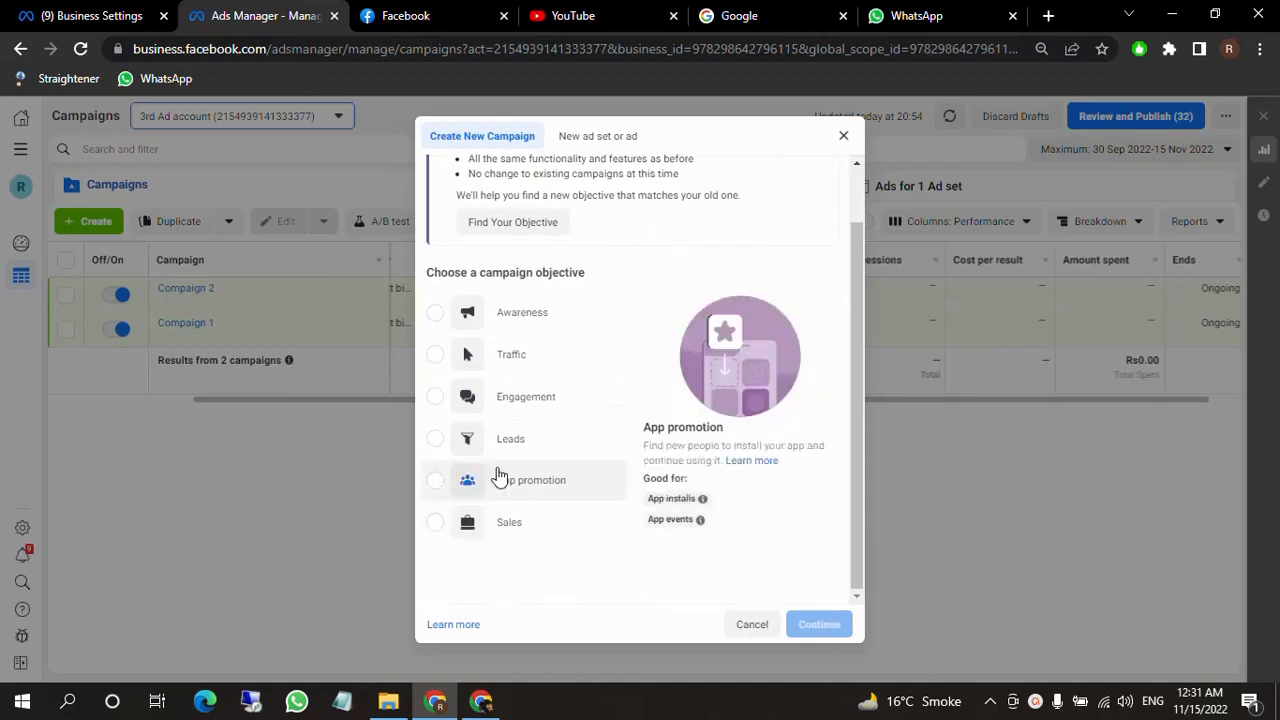
click(472, 527)
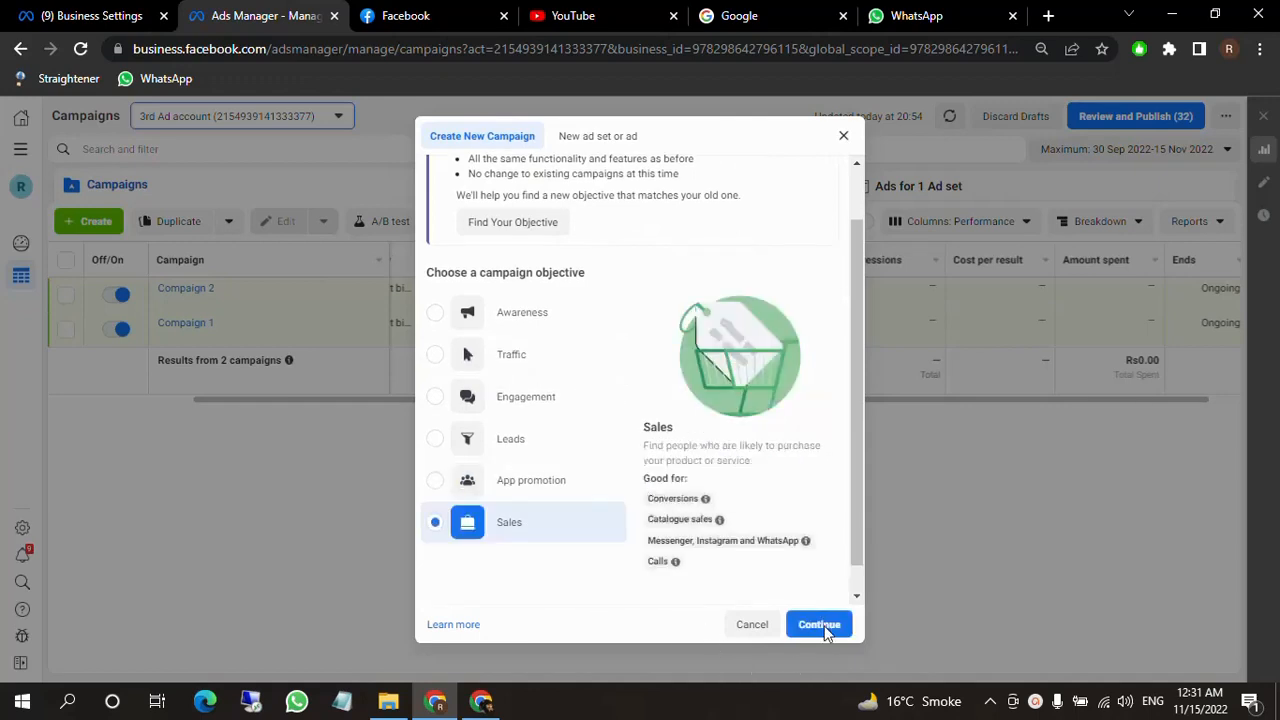
click(819, 625)
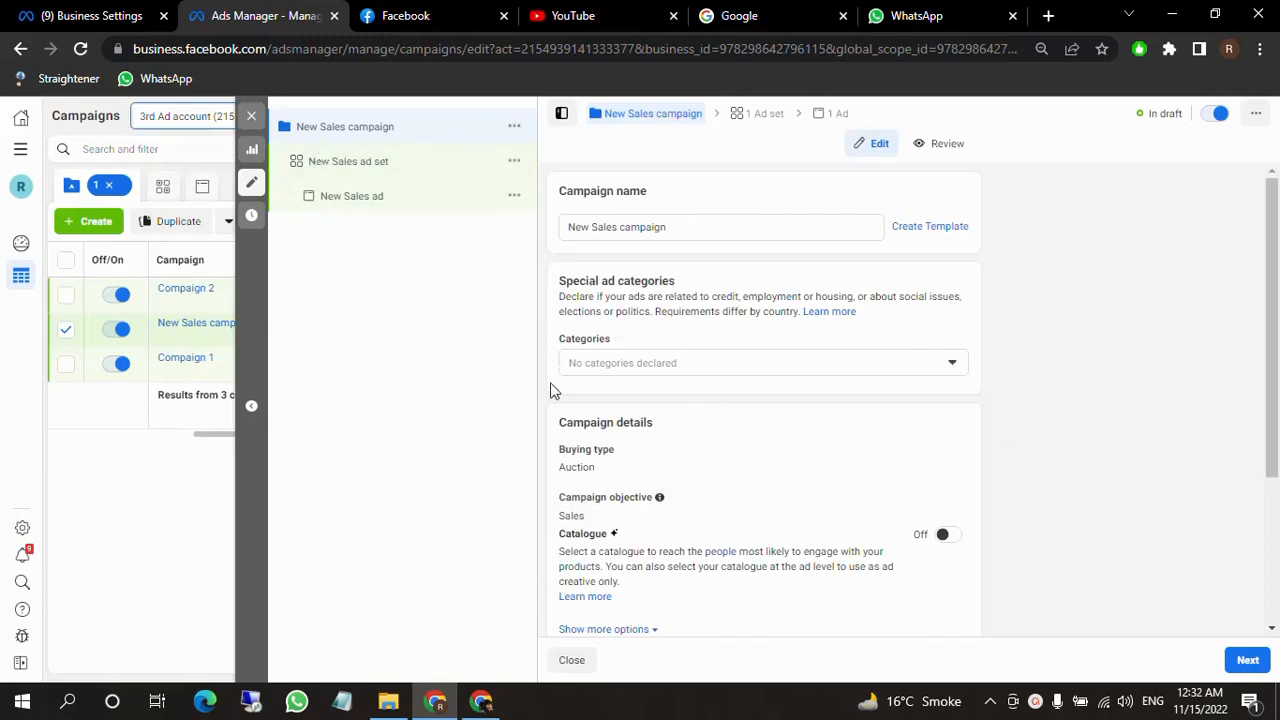
Rename the campaign as "jobmart - Sales - VC".
scroll(677, 363, down, 2)
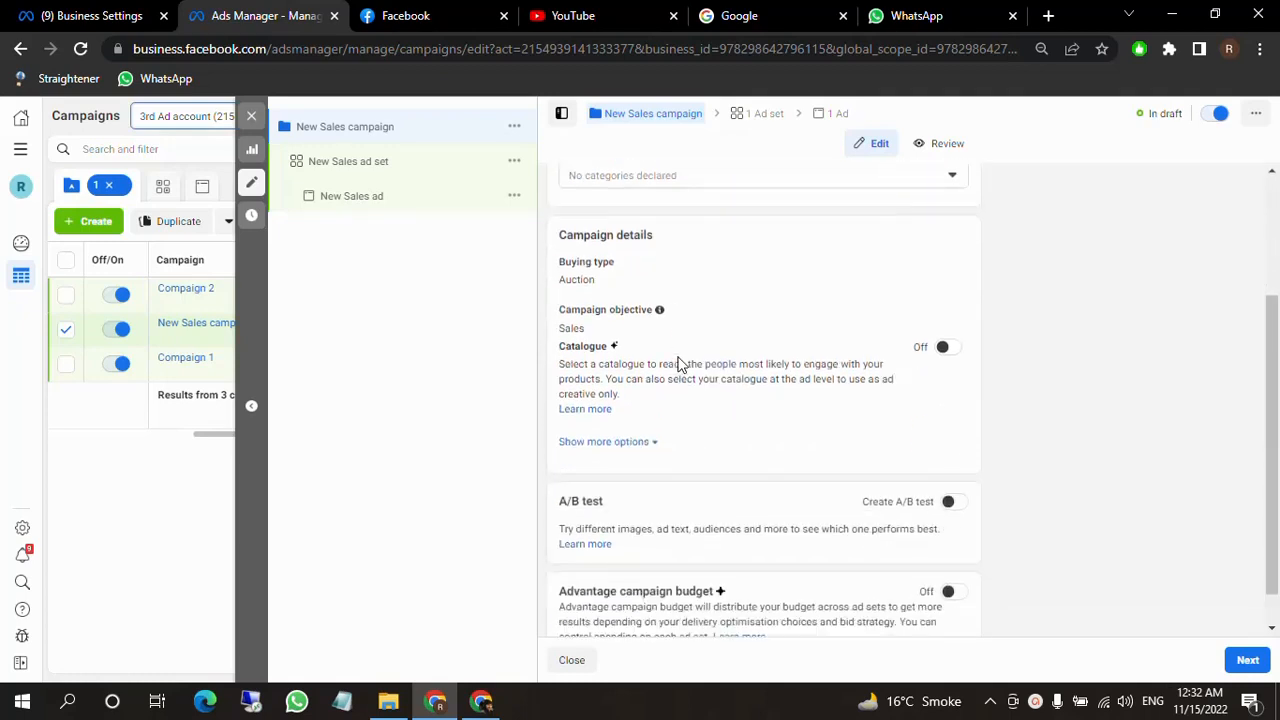
scroll(677, 363, up, 2)
click(716, 224)
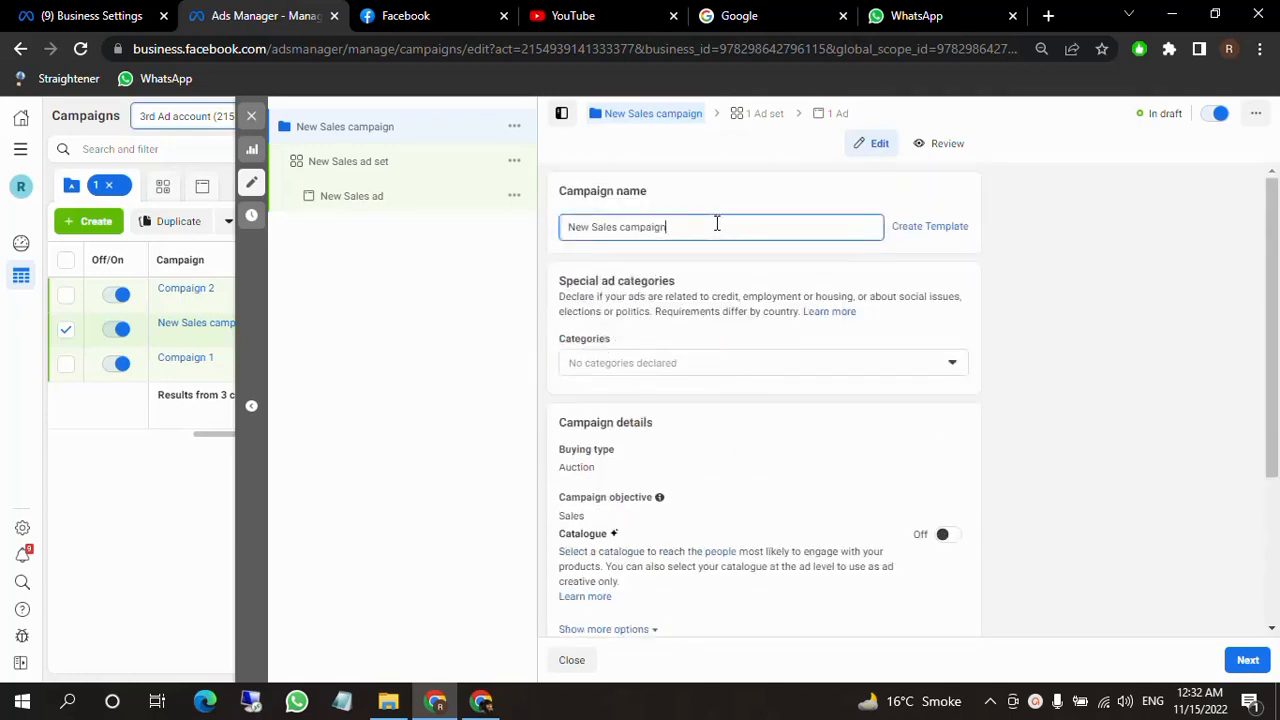
drag(716, 224, 568, 227)
key(BackSpace)
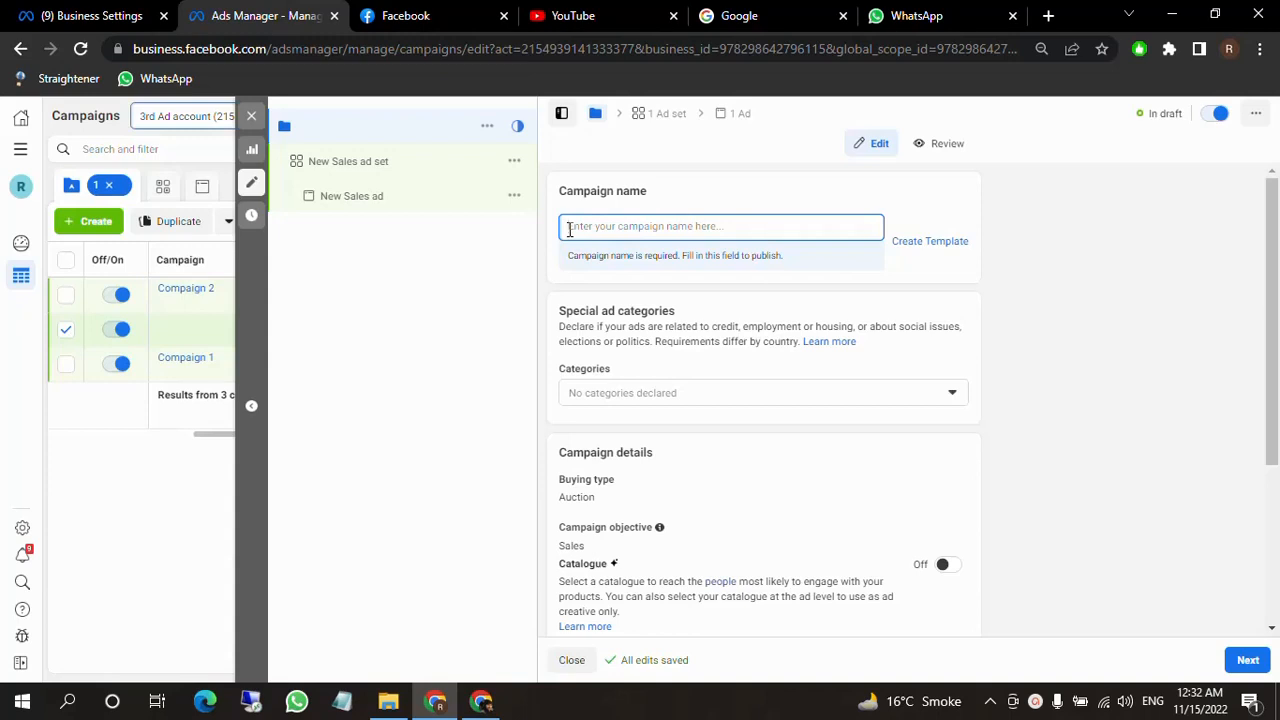
text(jobmart)
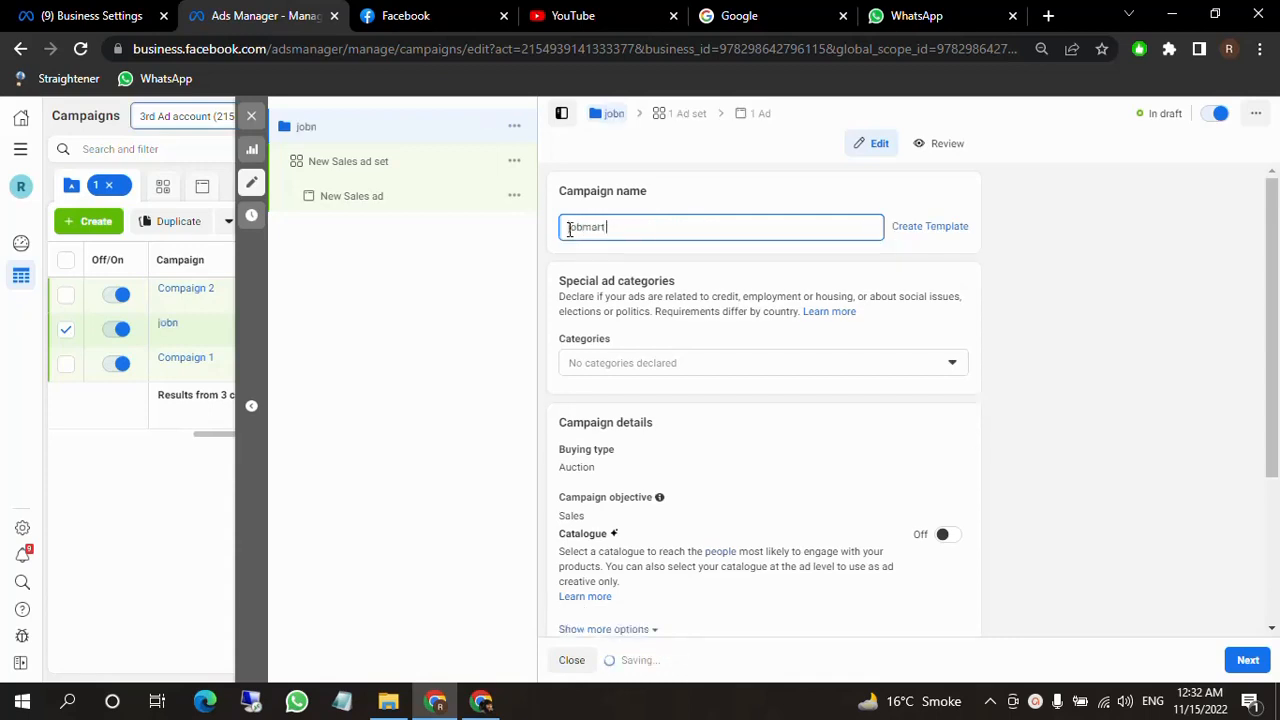
text( - )
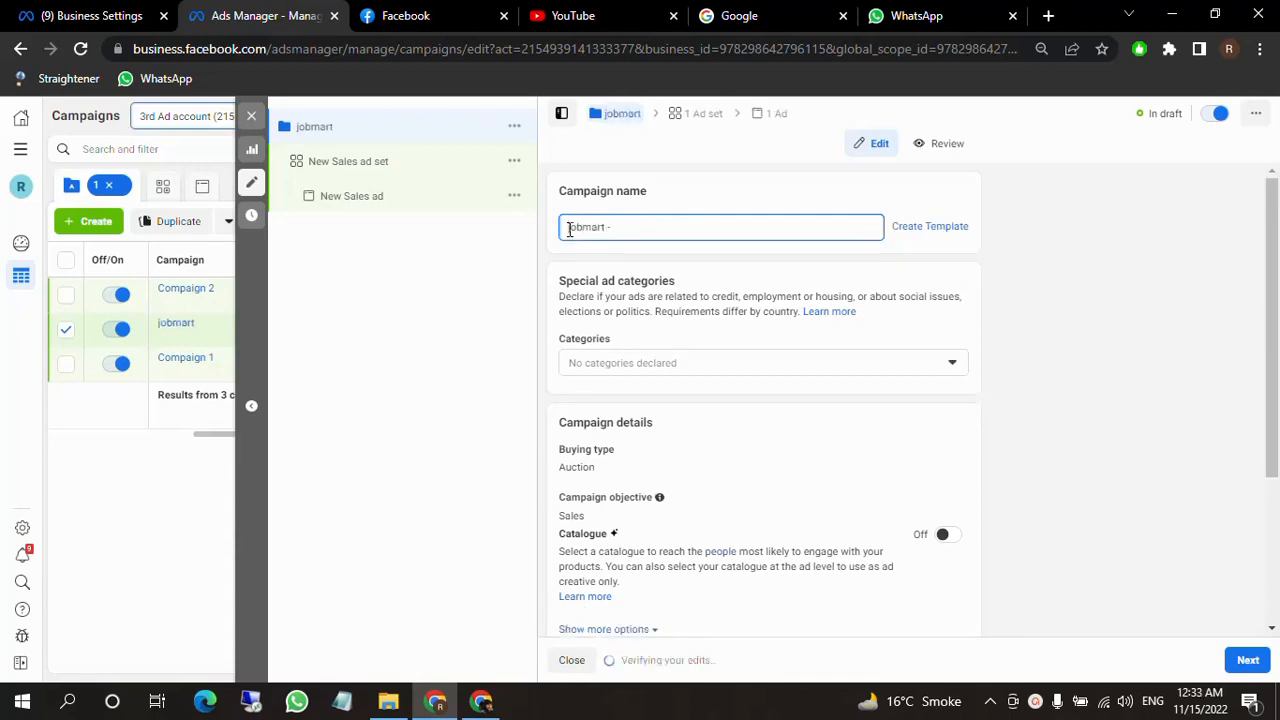
text(Sal)
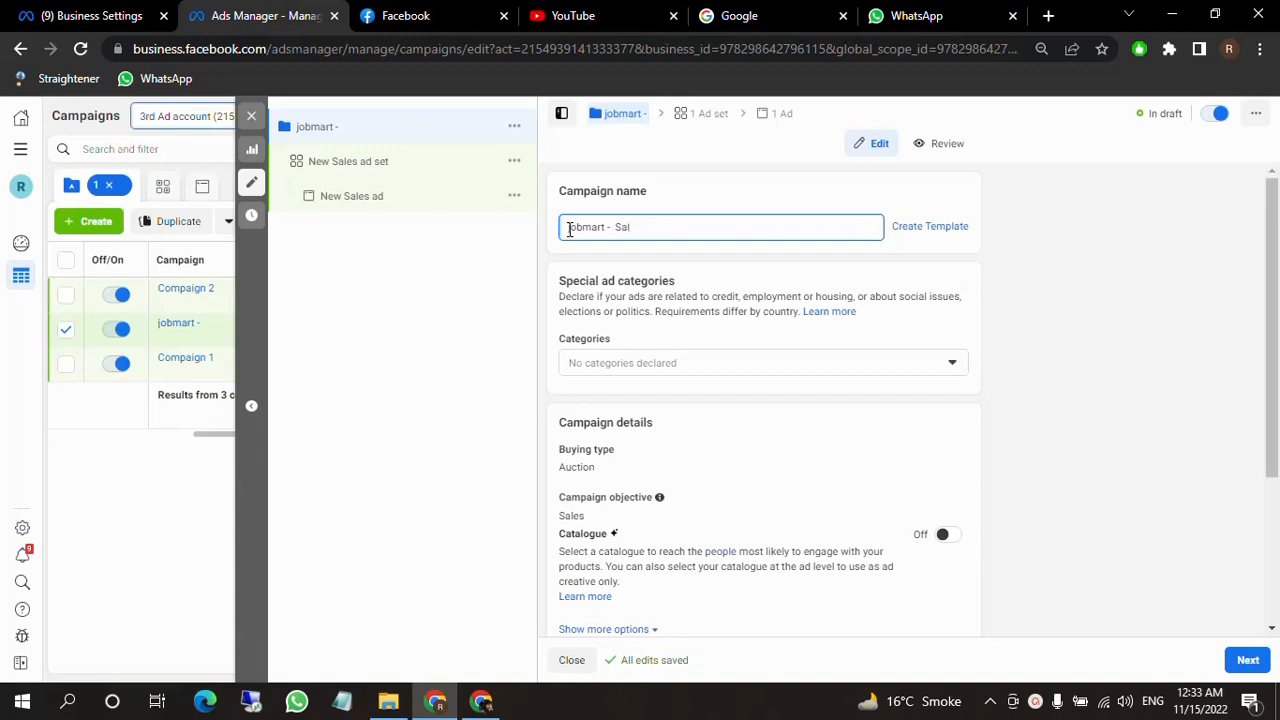
text(es -)
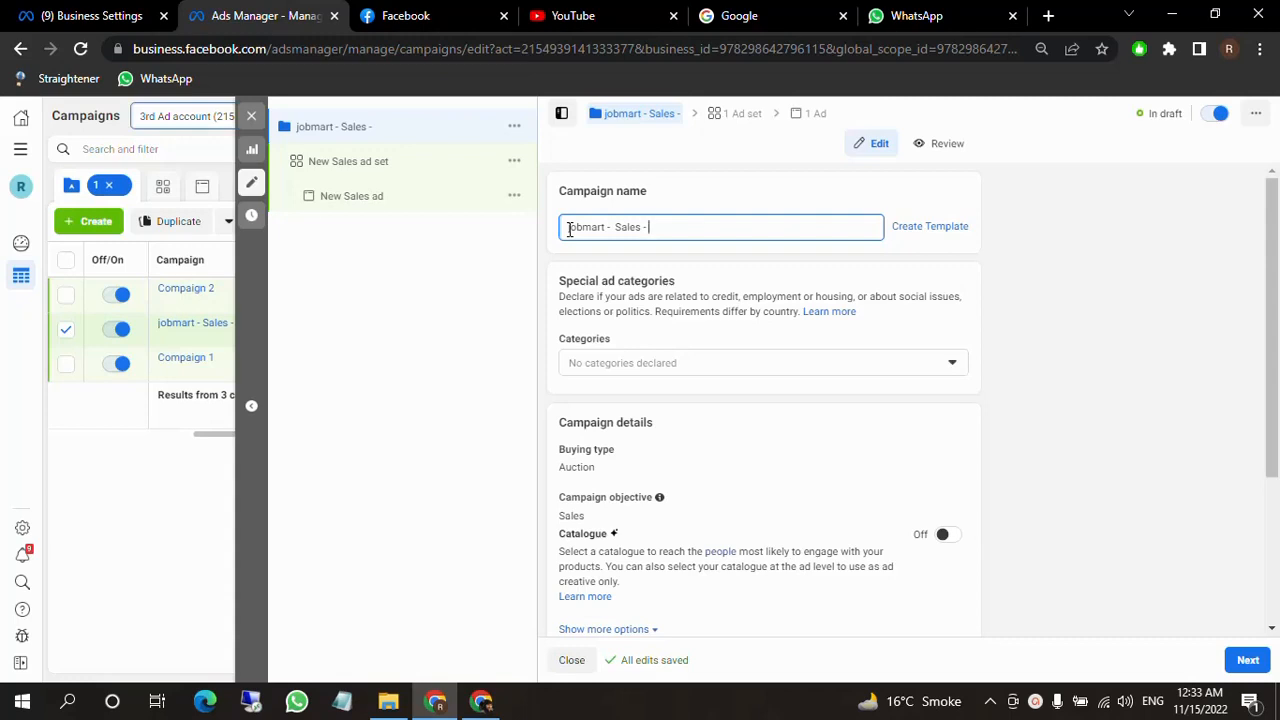
text(VC -)
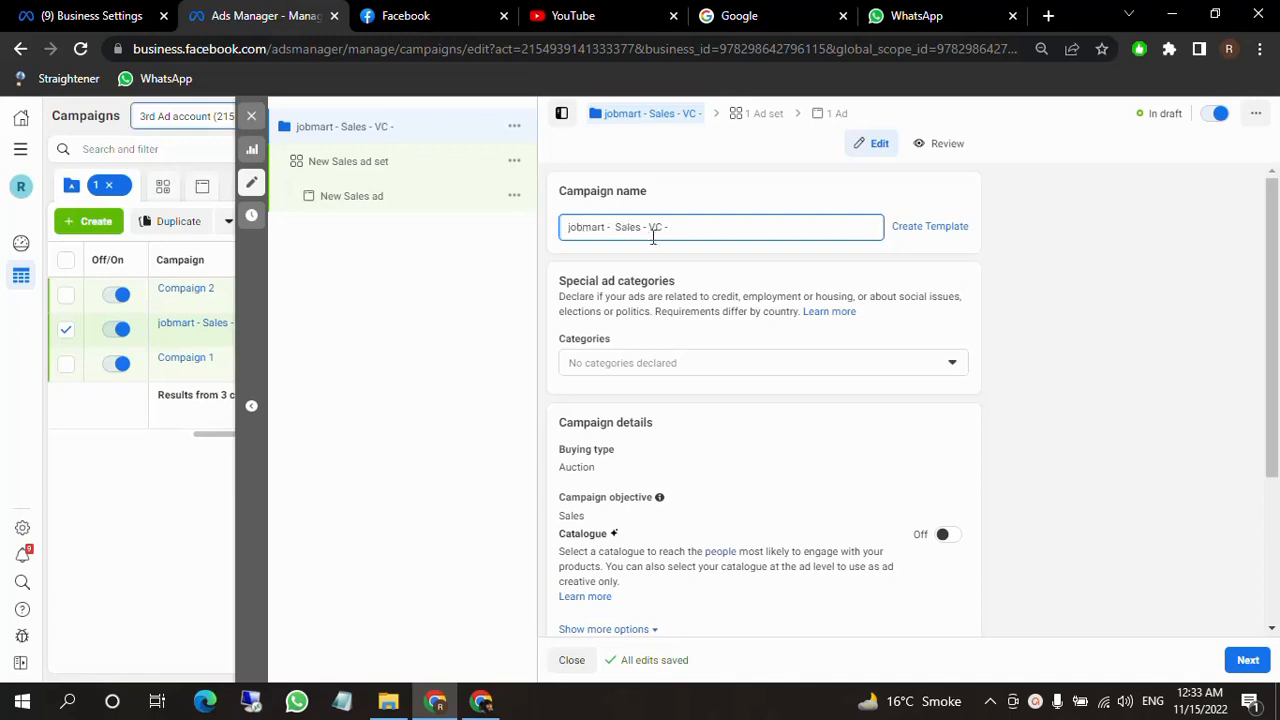
click(736, 180)
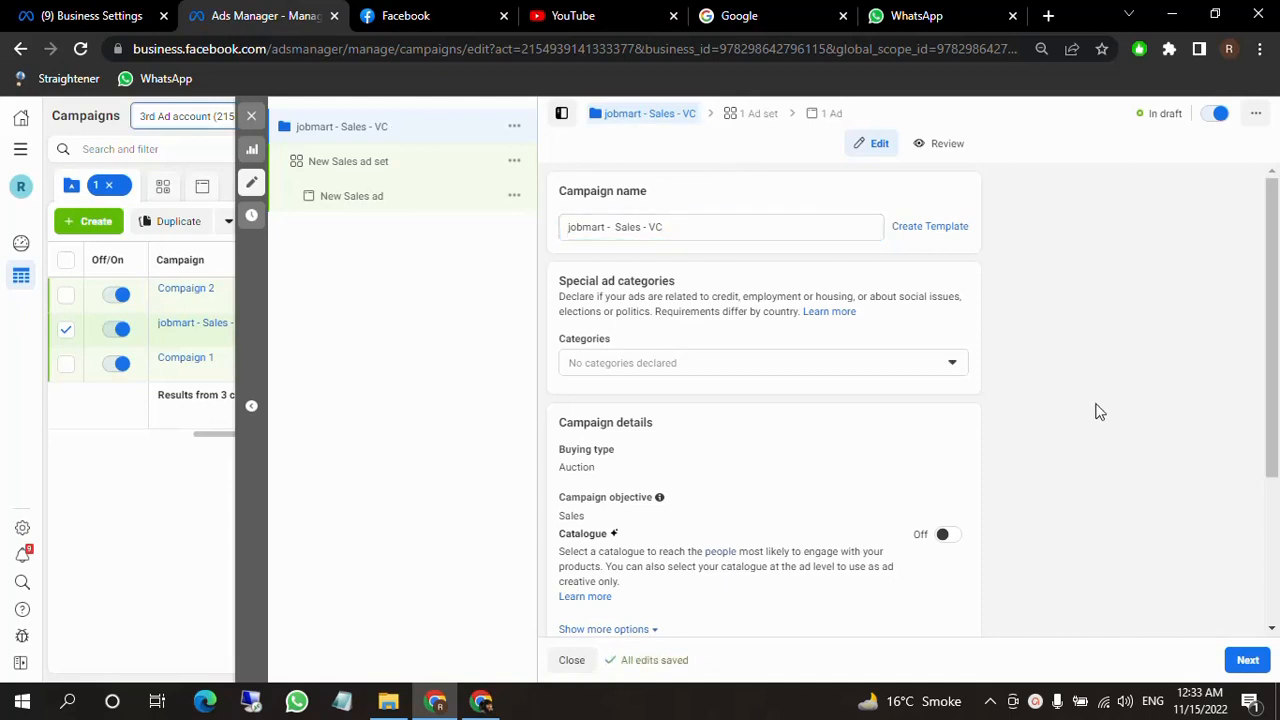
Review the special ad category choices without declaring any, and check the buying type setting, keeping Auction.
click(908, 367)
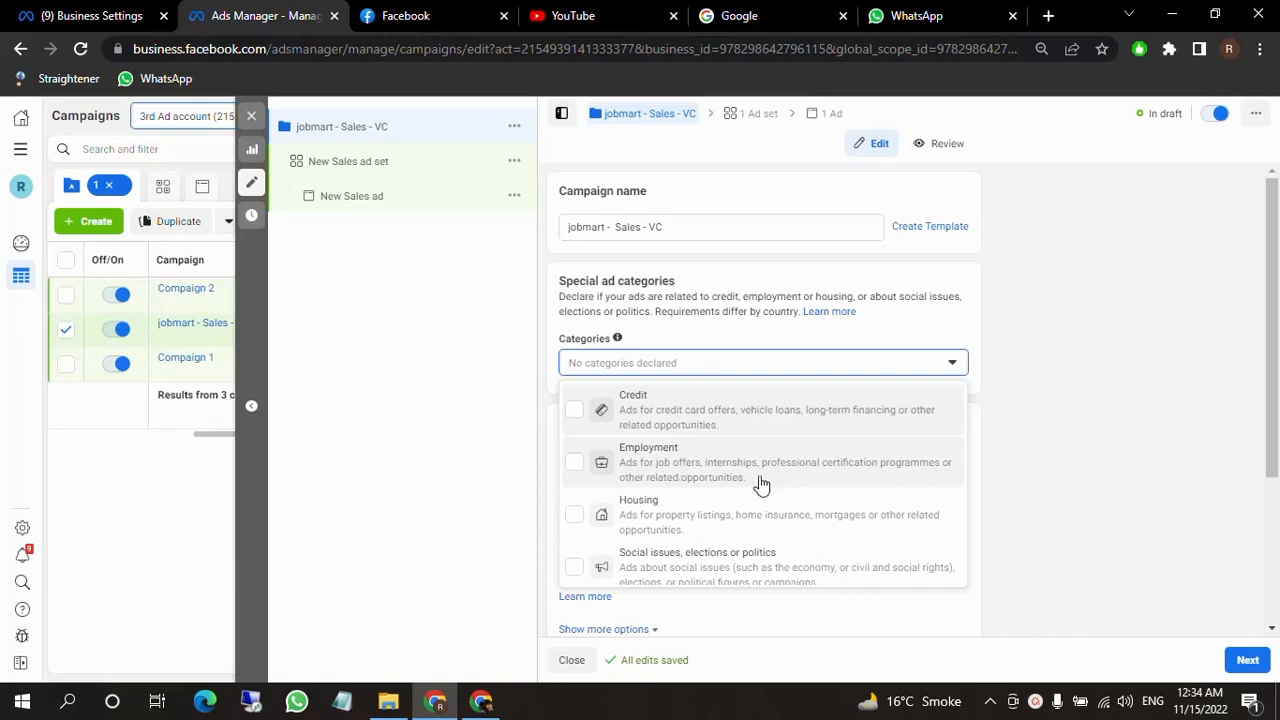
click(1127, 493)
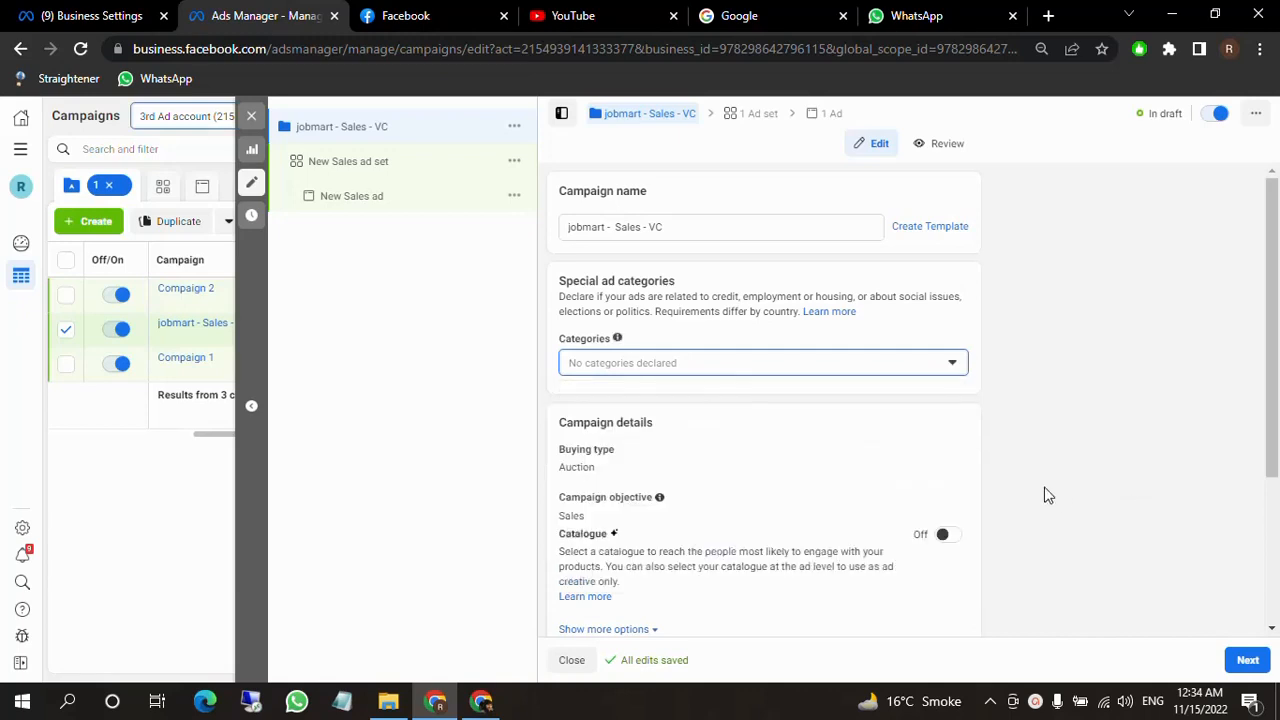
scroll(1146, 449, down, 2)
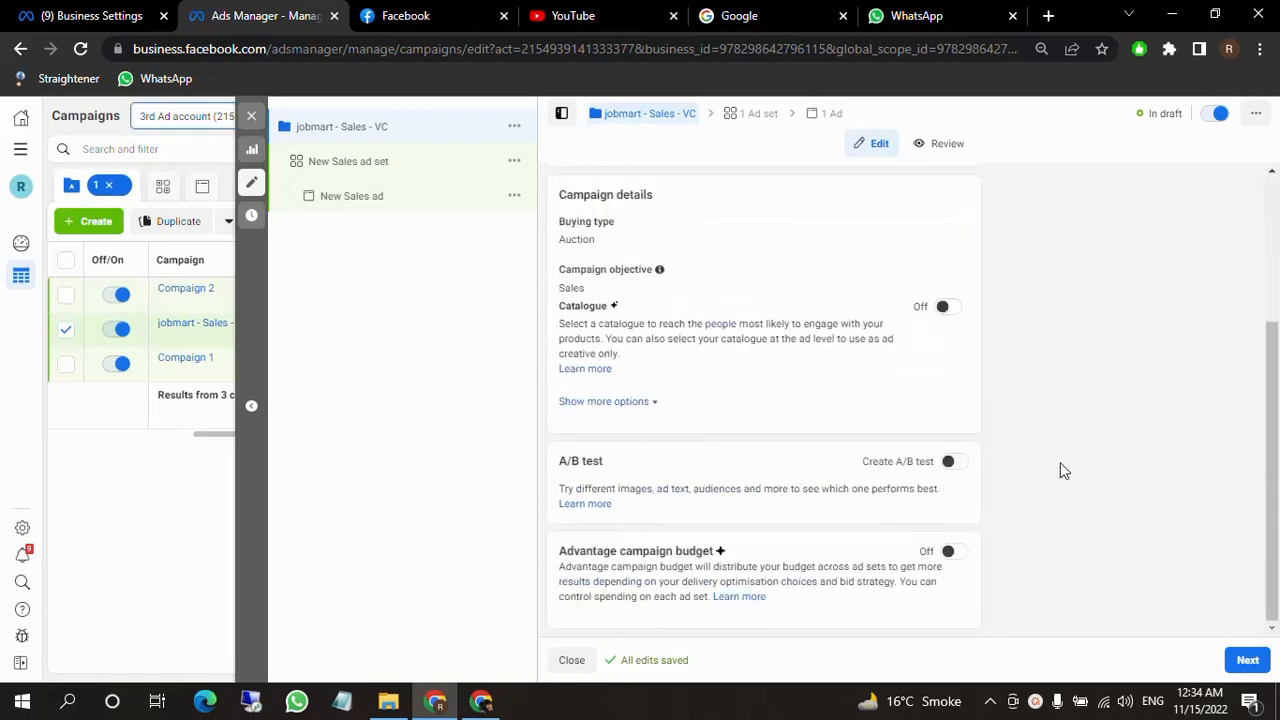
drag(566, 195, 680, 196)
click(670, 208)
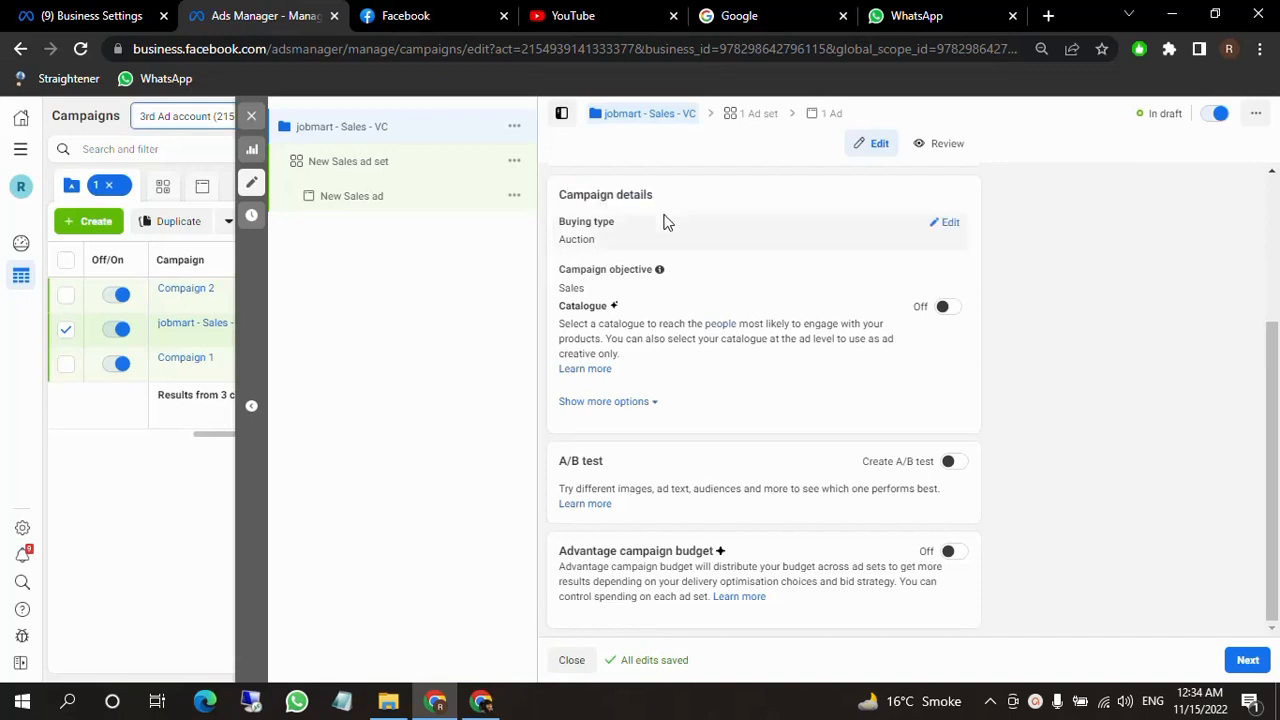
click(945, 224)
click(851, 257)
click(643, 283)
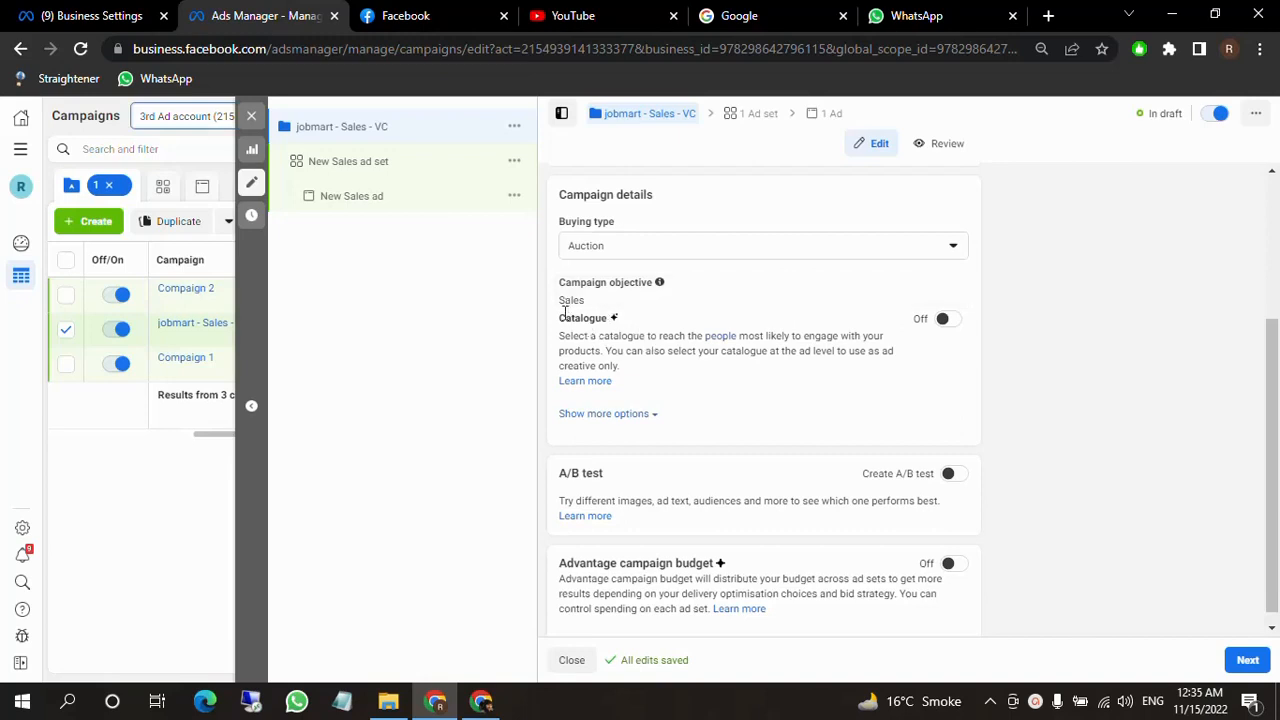
Turn on the catalogue for the campaign and check which catalogue it uses.
click(945, 318)
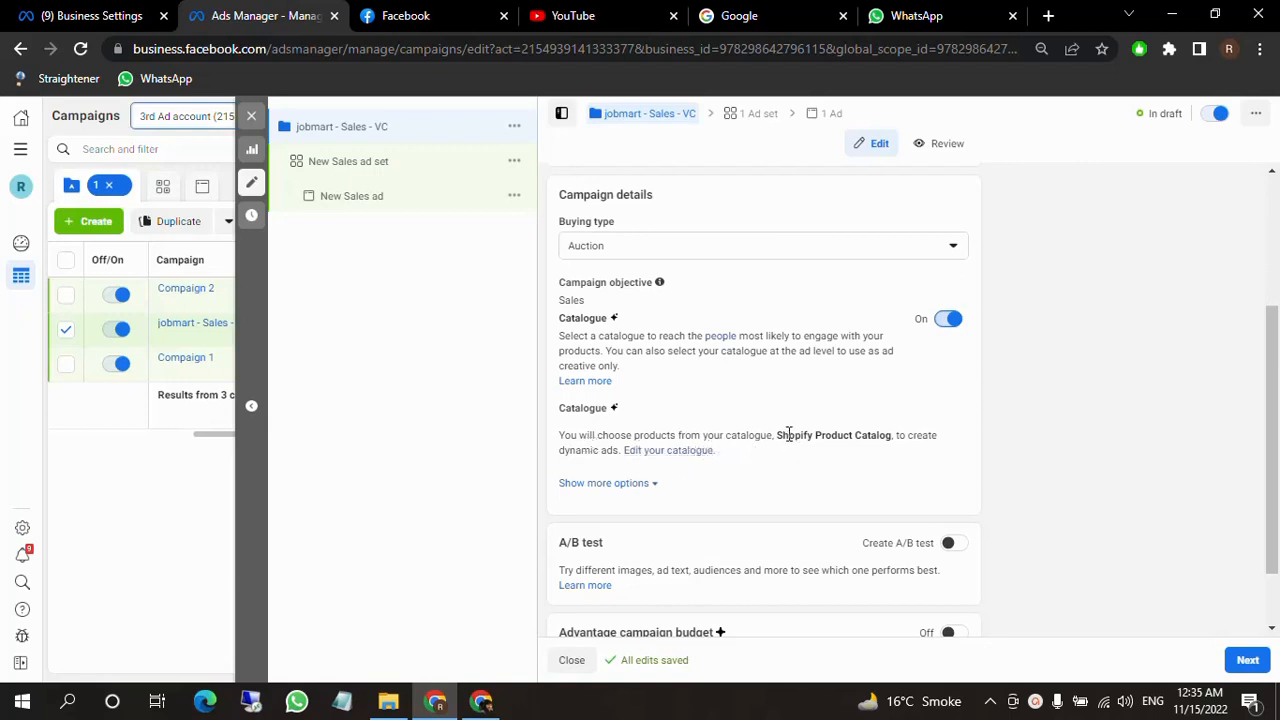
drag(789, 437, 876, 430)
click(877, 458)
Reveal the additional campaign options and add a campaign spending limit of 5000.
click(640, 485)
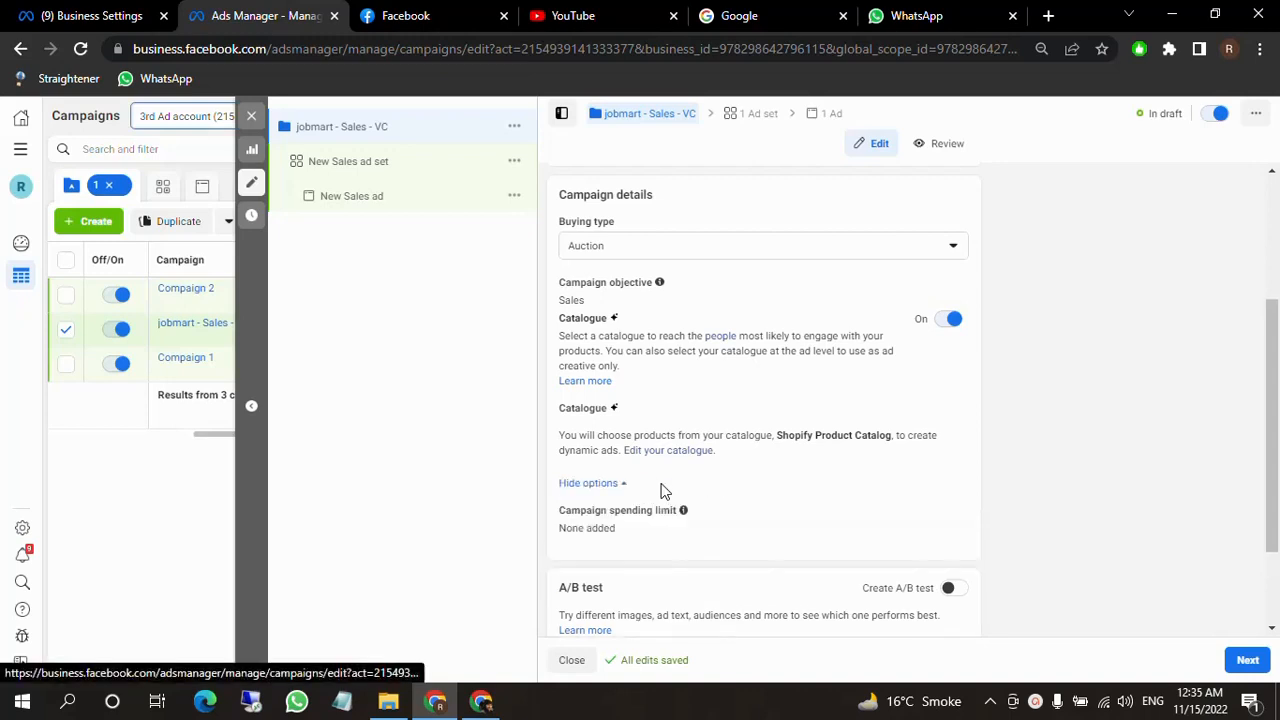
scroll(650, 465, down, 1)
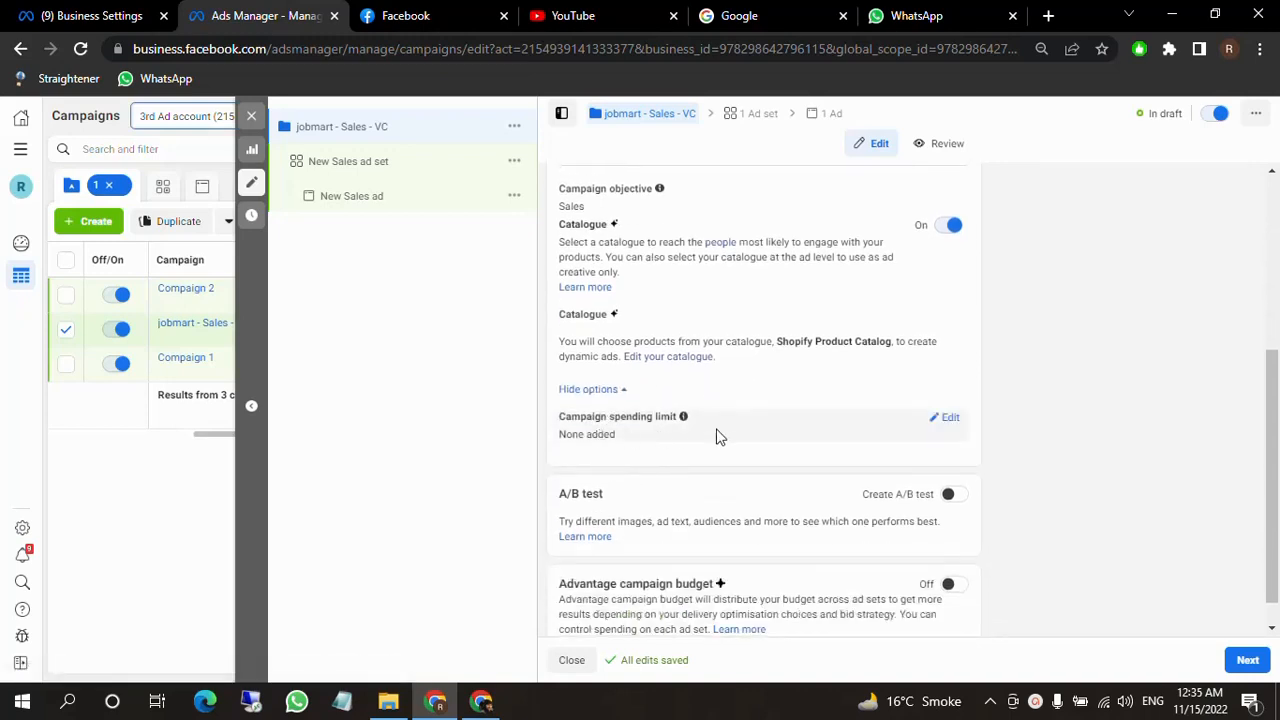
click(952, 420)
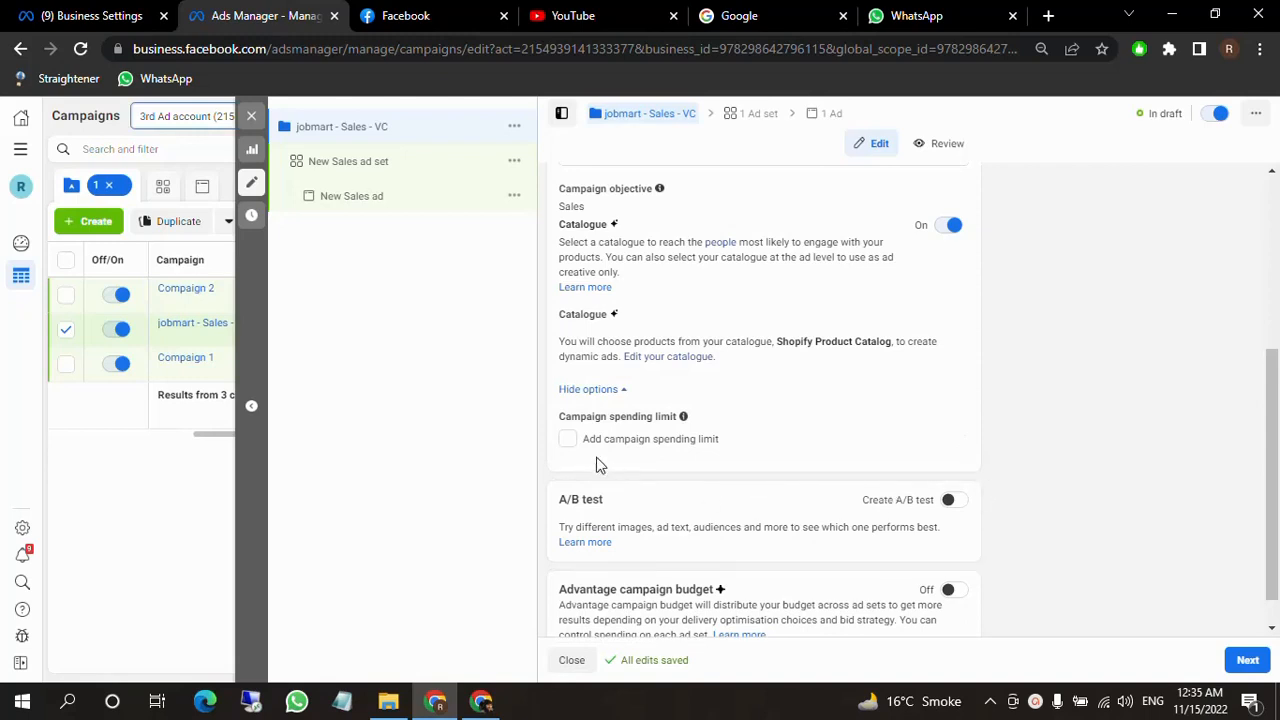
click(568, 439)
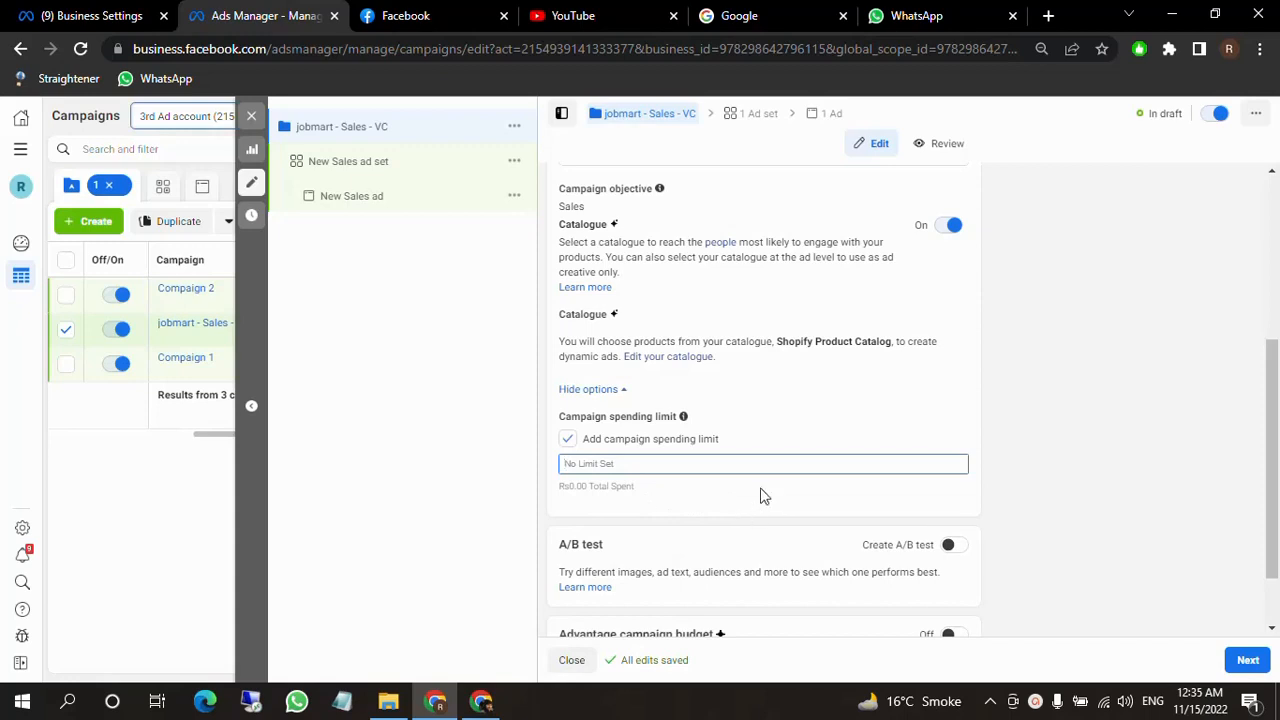
text(5000)
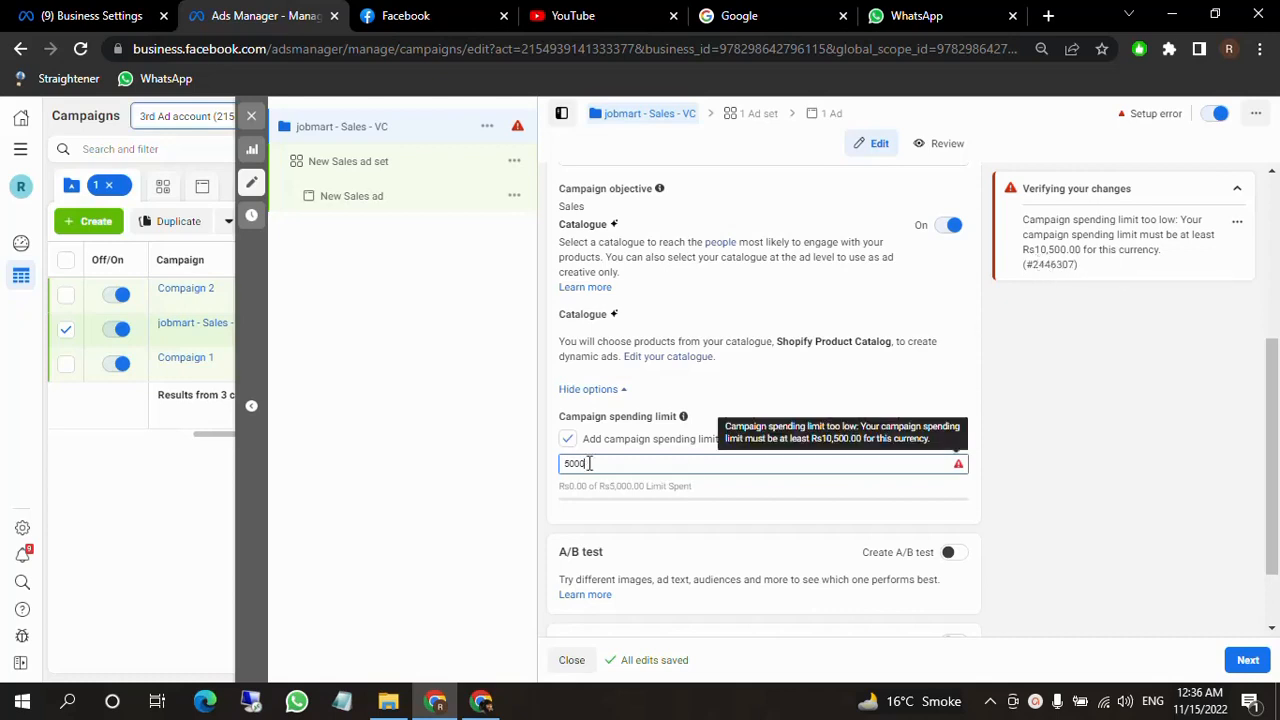
Set the campaign spending limit to Rs15,000.
drag(600, 462, 522, 453)
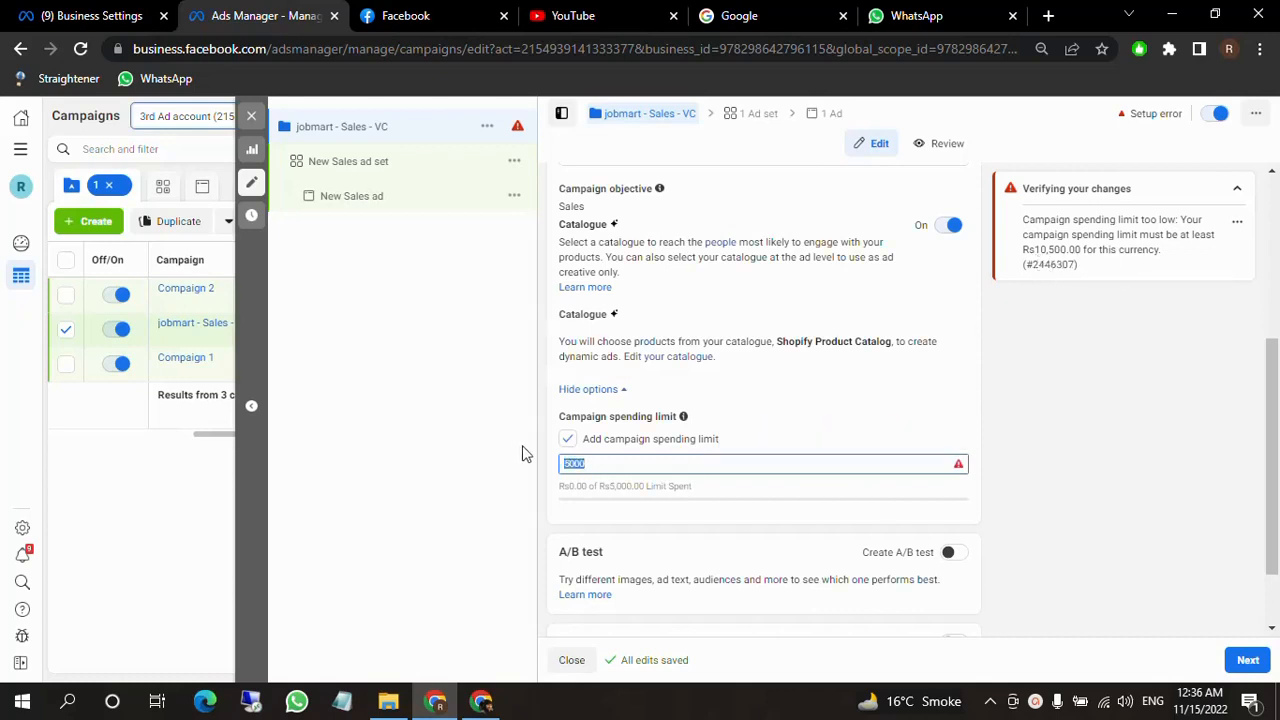
text(15)
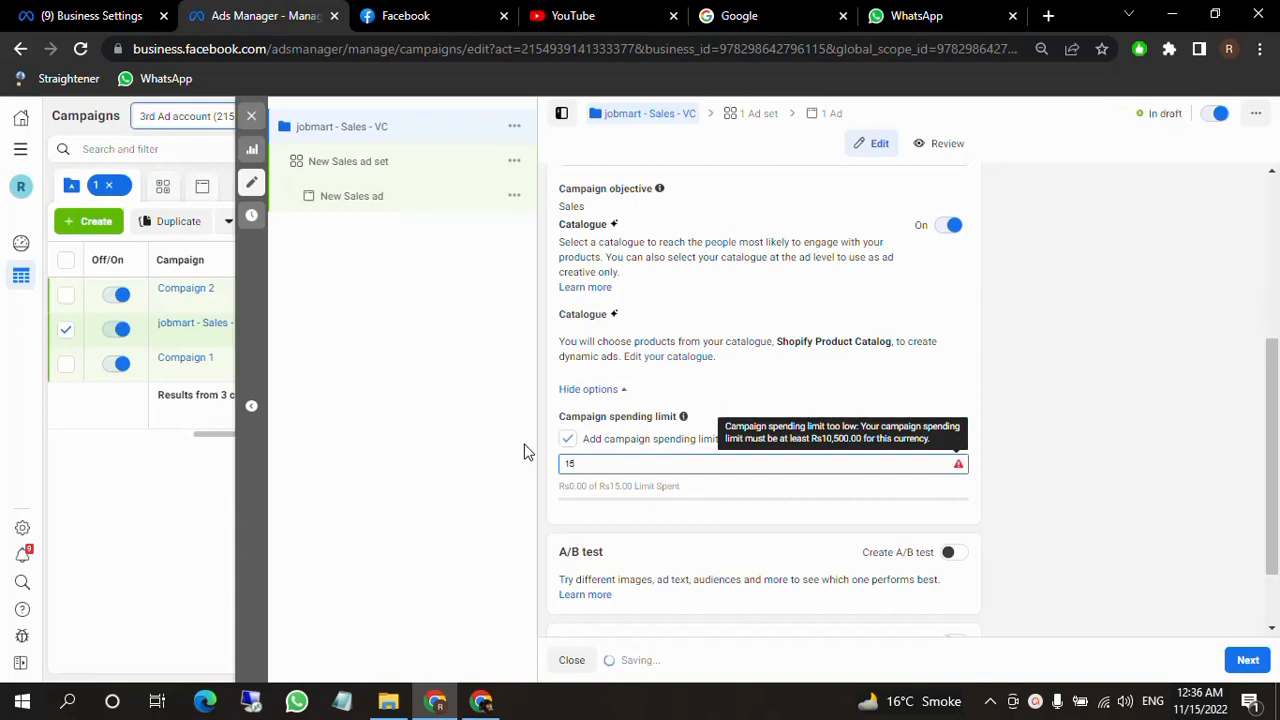
text(000)
click(547, 446)
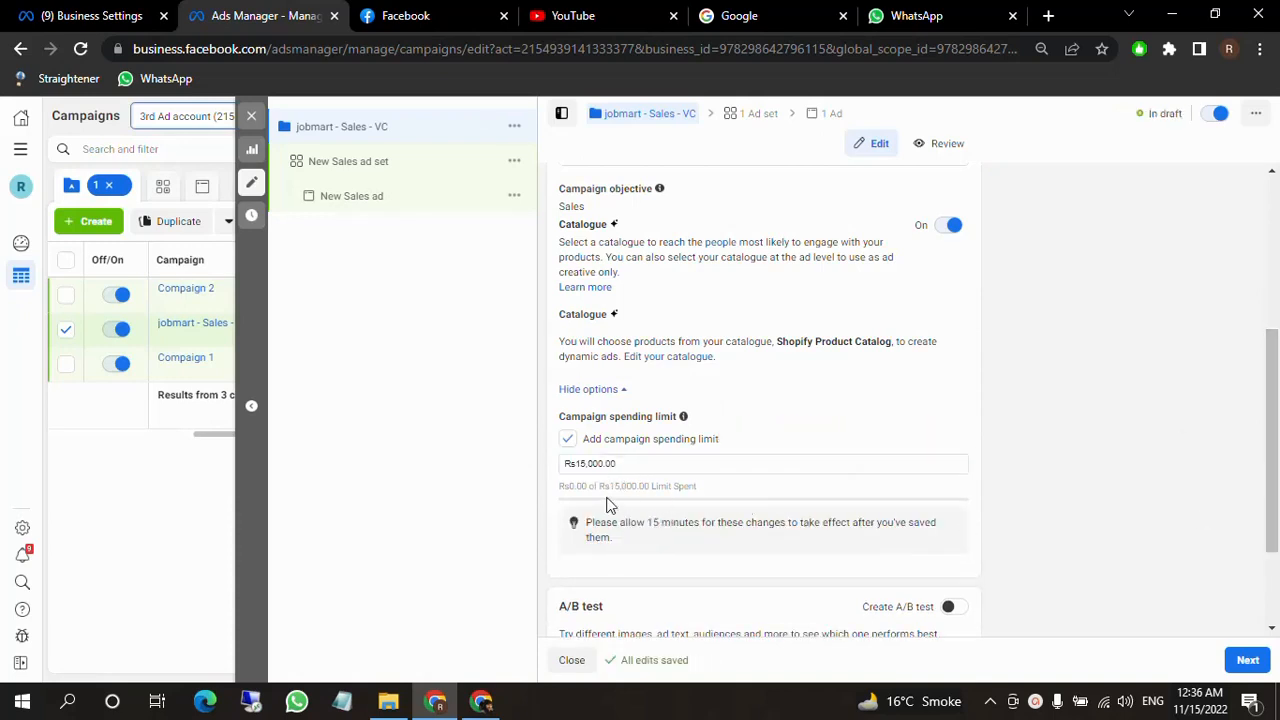
Clear the campaign spending limit amount.
click(628, 464)
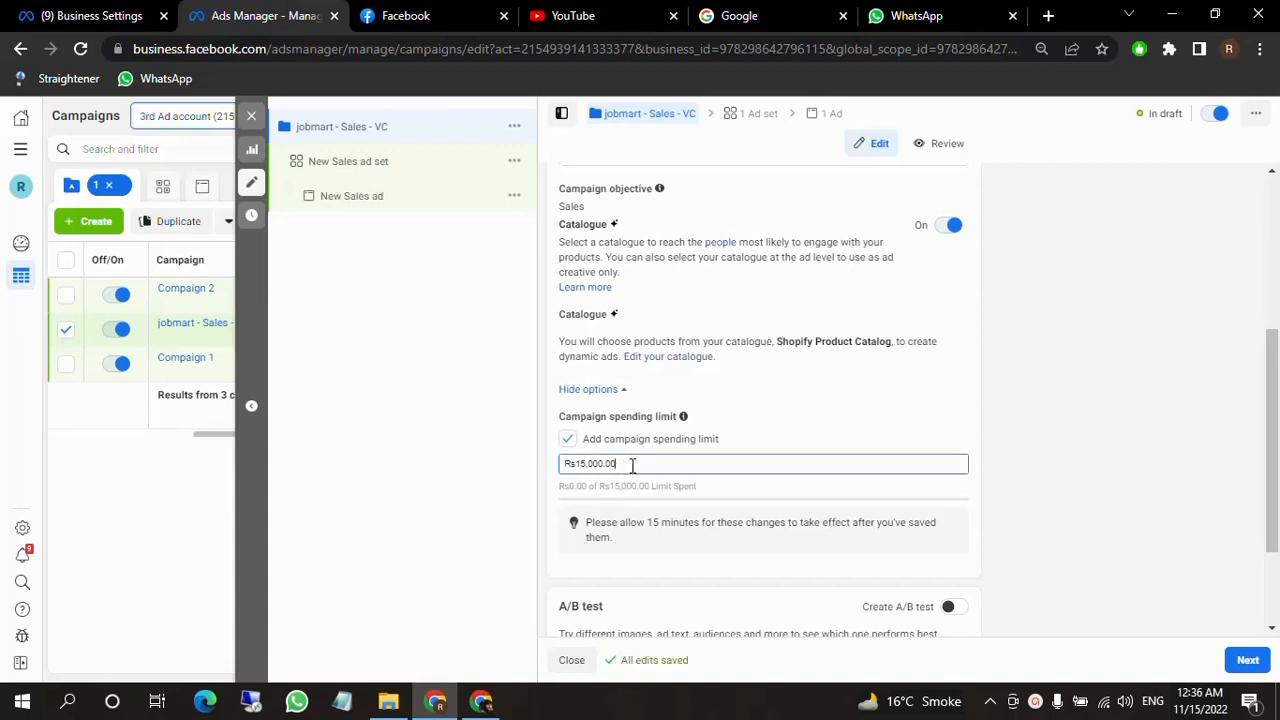
drag(631, 464, 533, 452)
key(BackSpace)
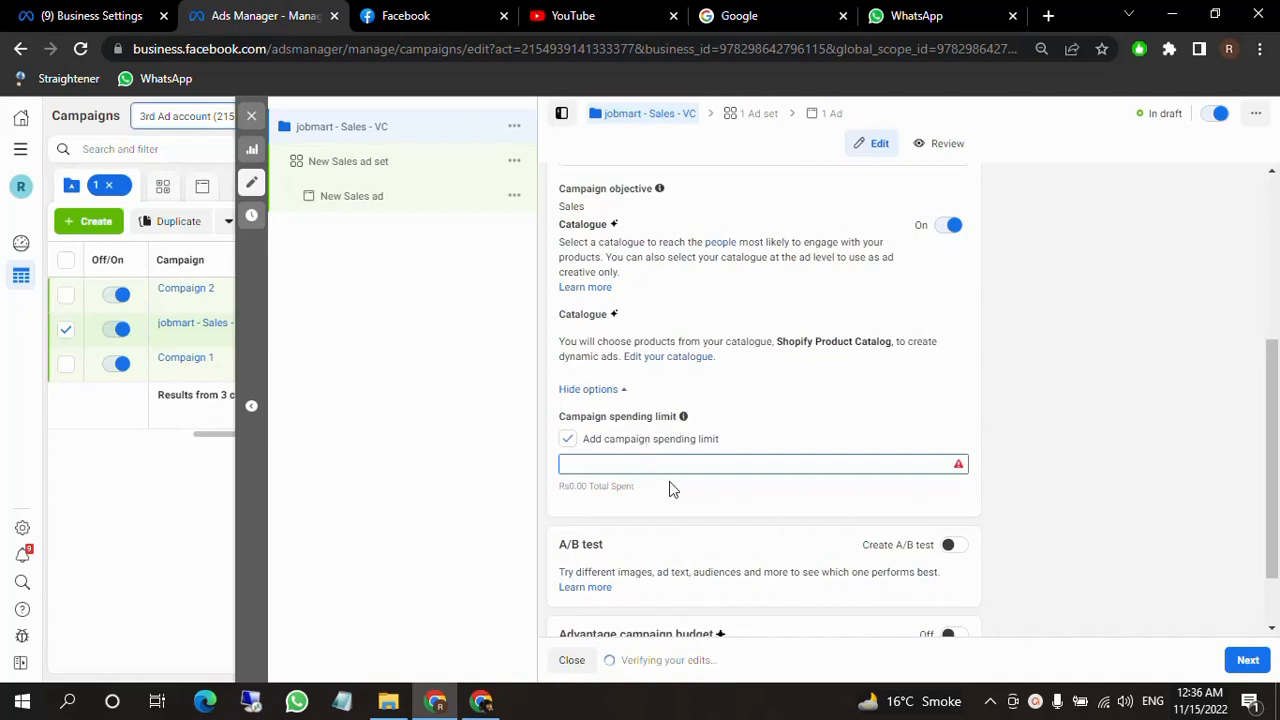
Read the A/B test description and turn on the A/B test for the campaign.
scroll(771, 469, down, 1)
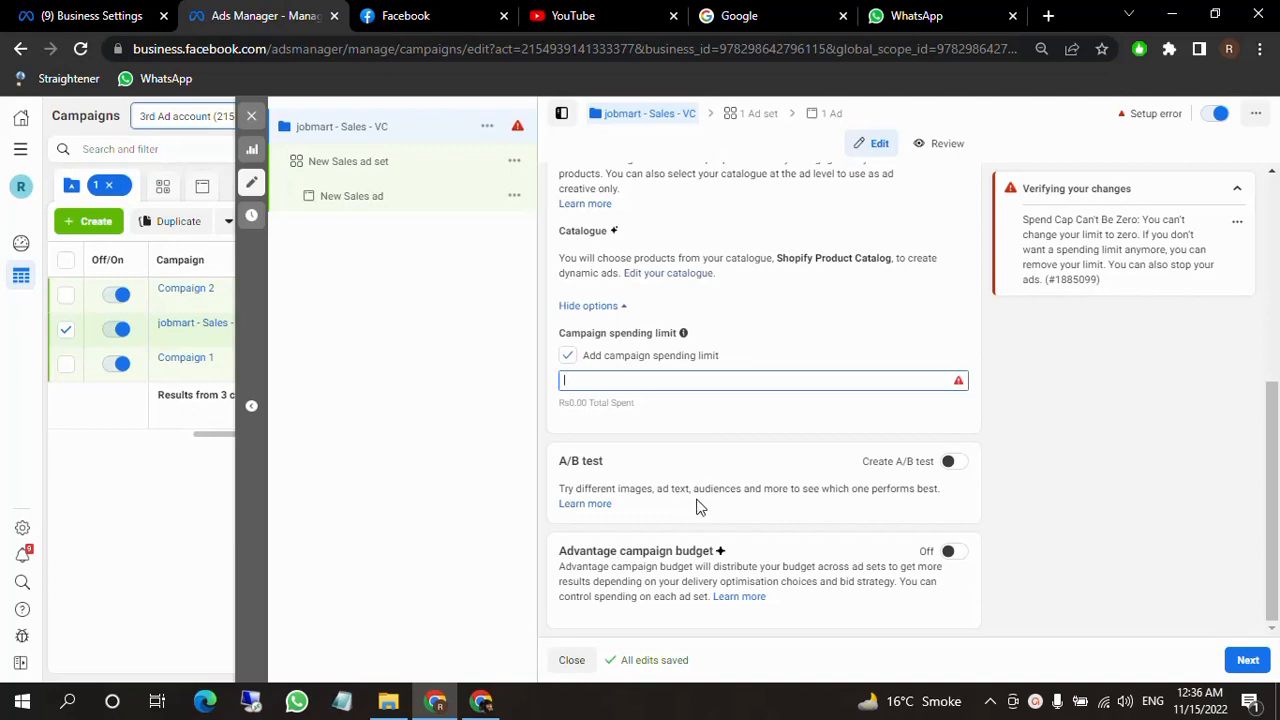
drag(658, 489, 728, 488)
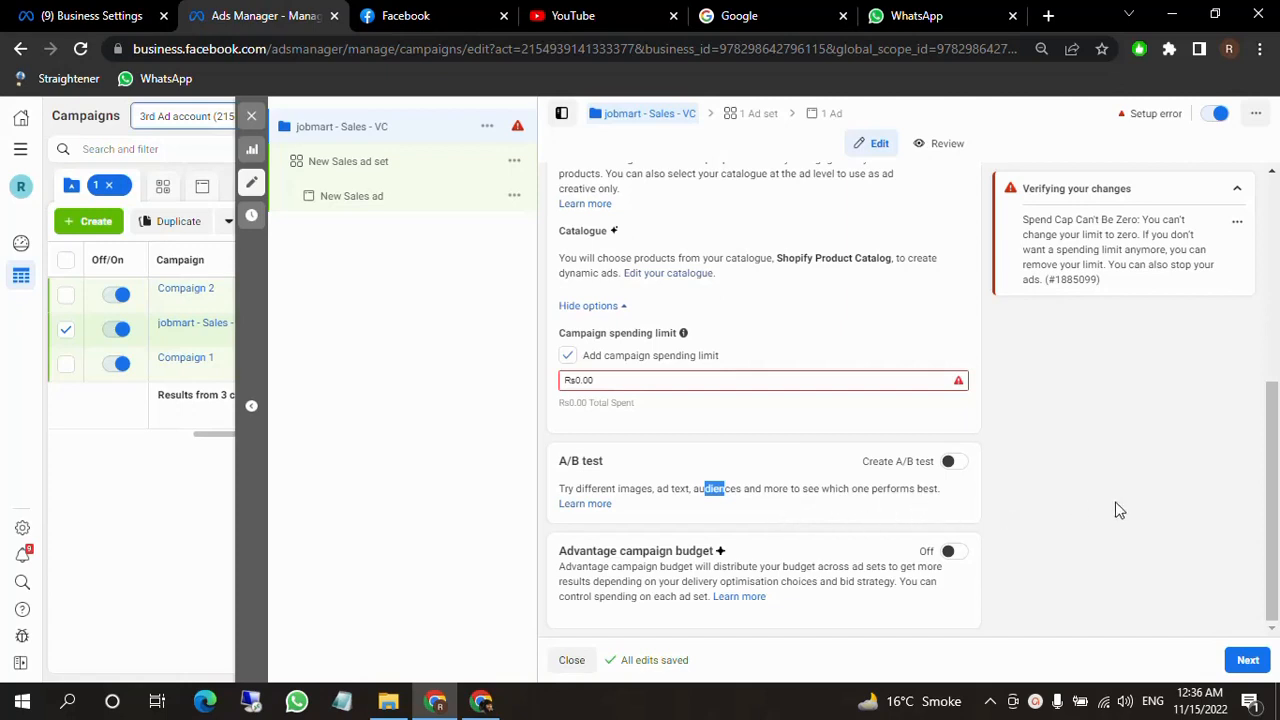
drag(598, 489, 869, 489)
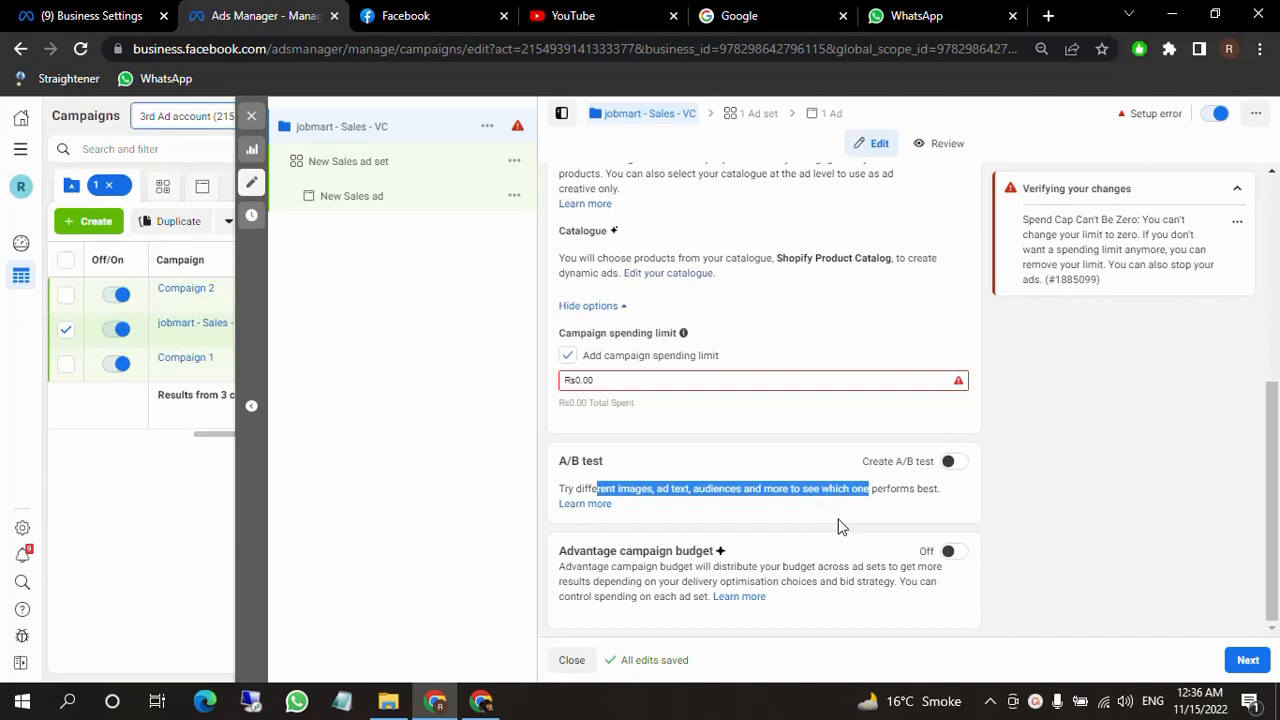
click(952, 463)
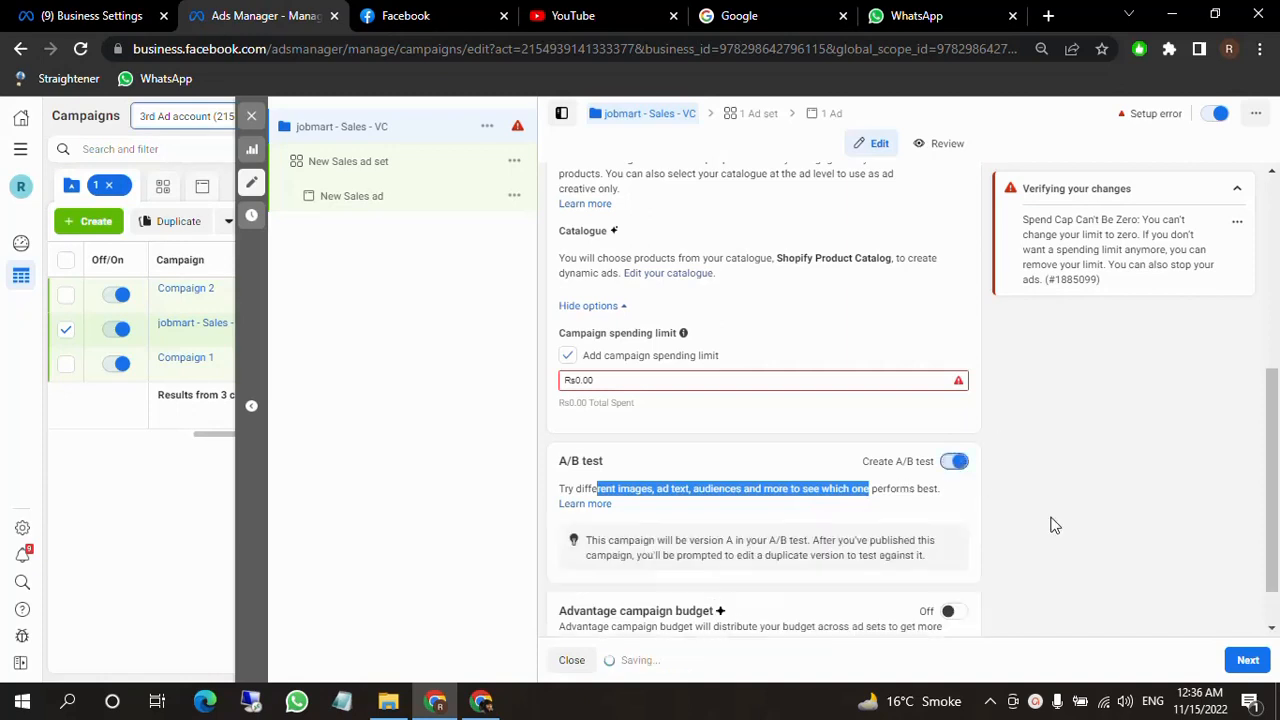
scroll(900, 505, down, 1)
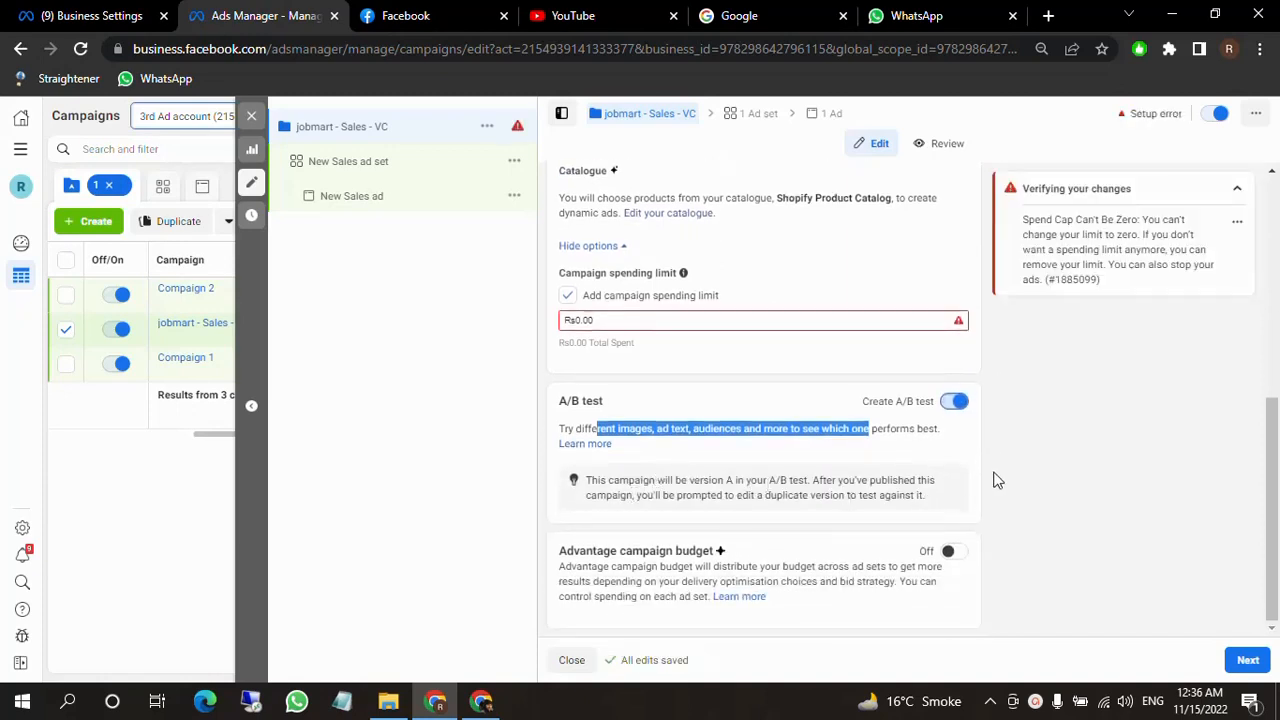
Turn off the A/B test and remove the campaign spending limit.
click(957, 403)
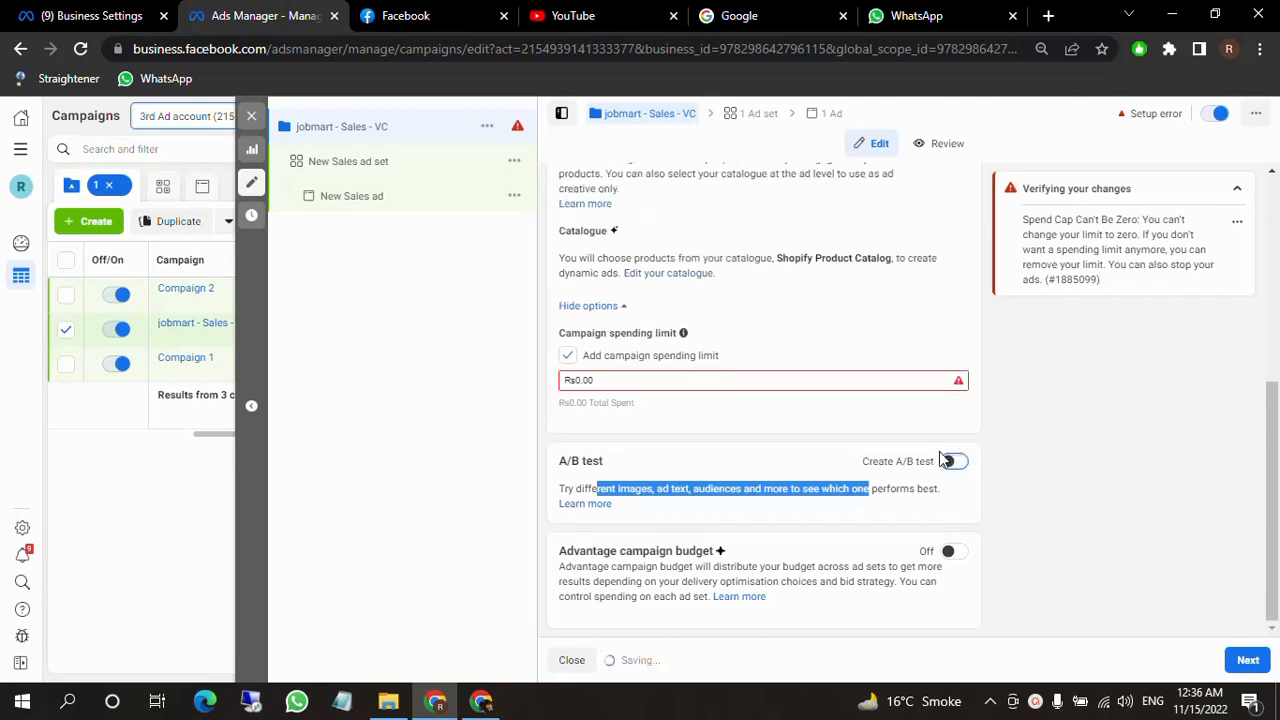
click(568, 357)
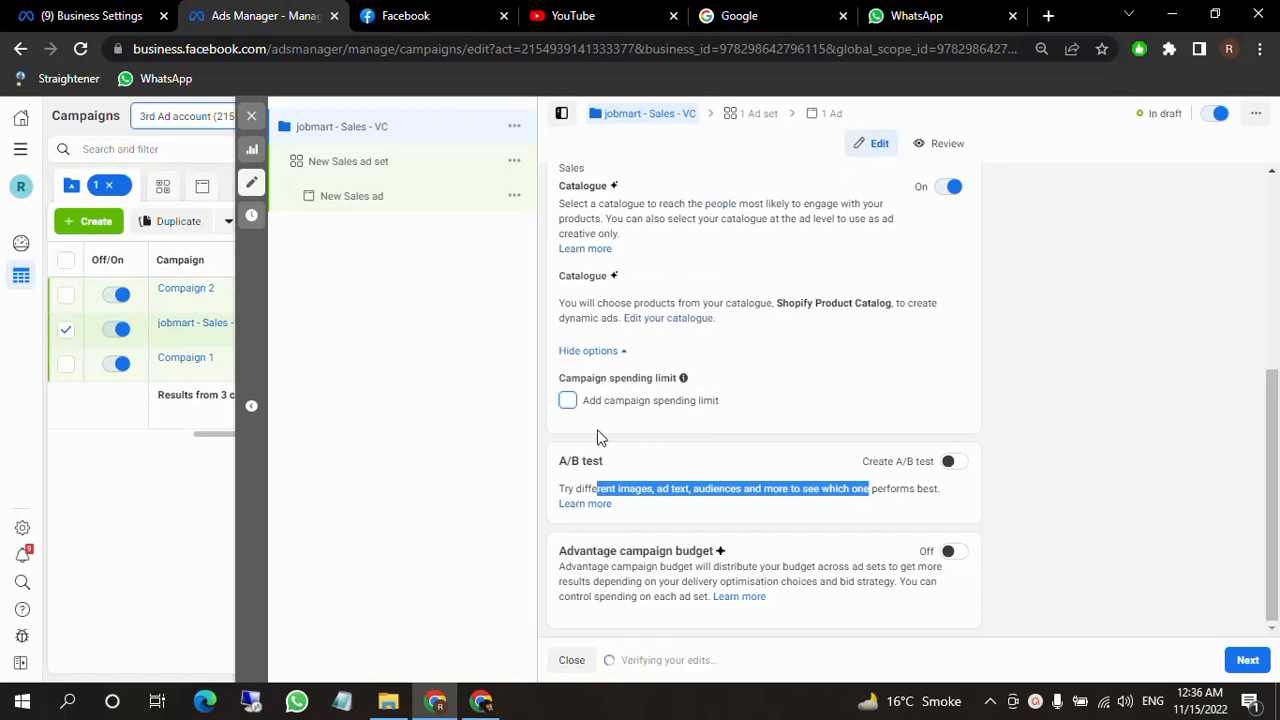
Collapse the extra campaign options and turn on Advantage campaign budget.
click(618, 354)
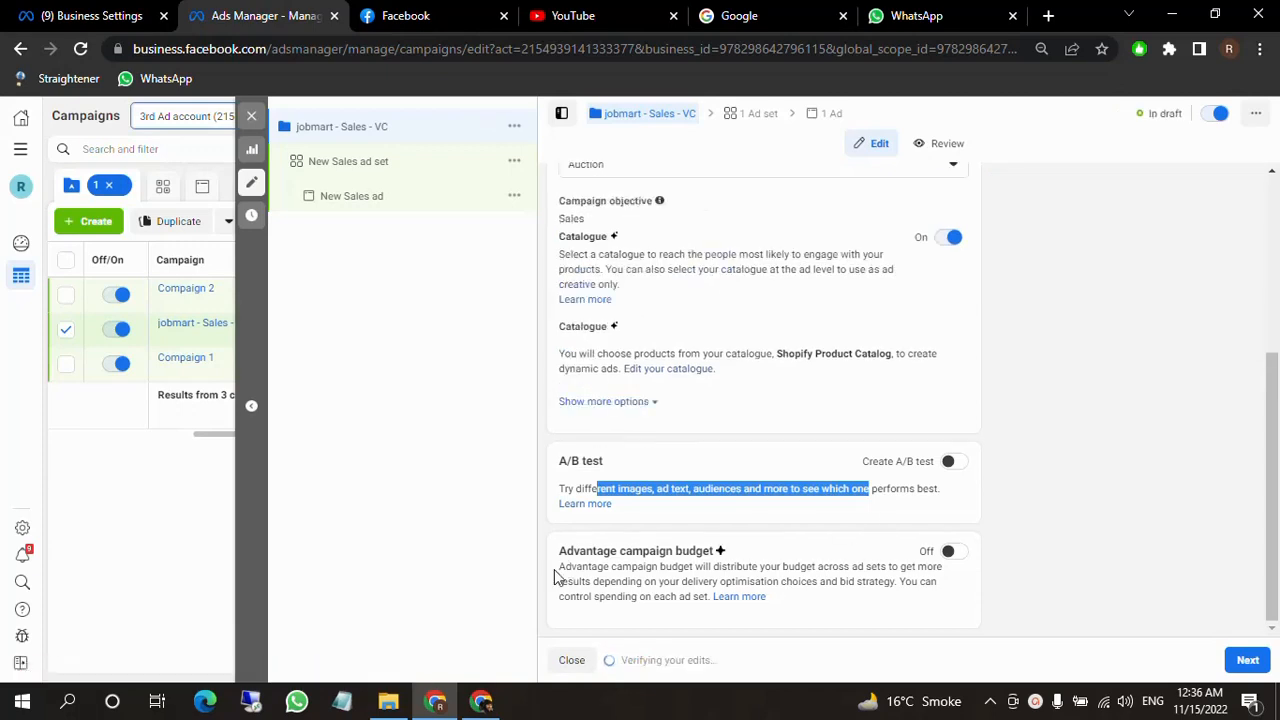
drag(580, 551, 757, 550)
click(766, 552)
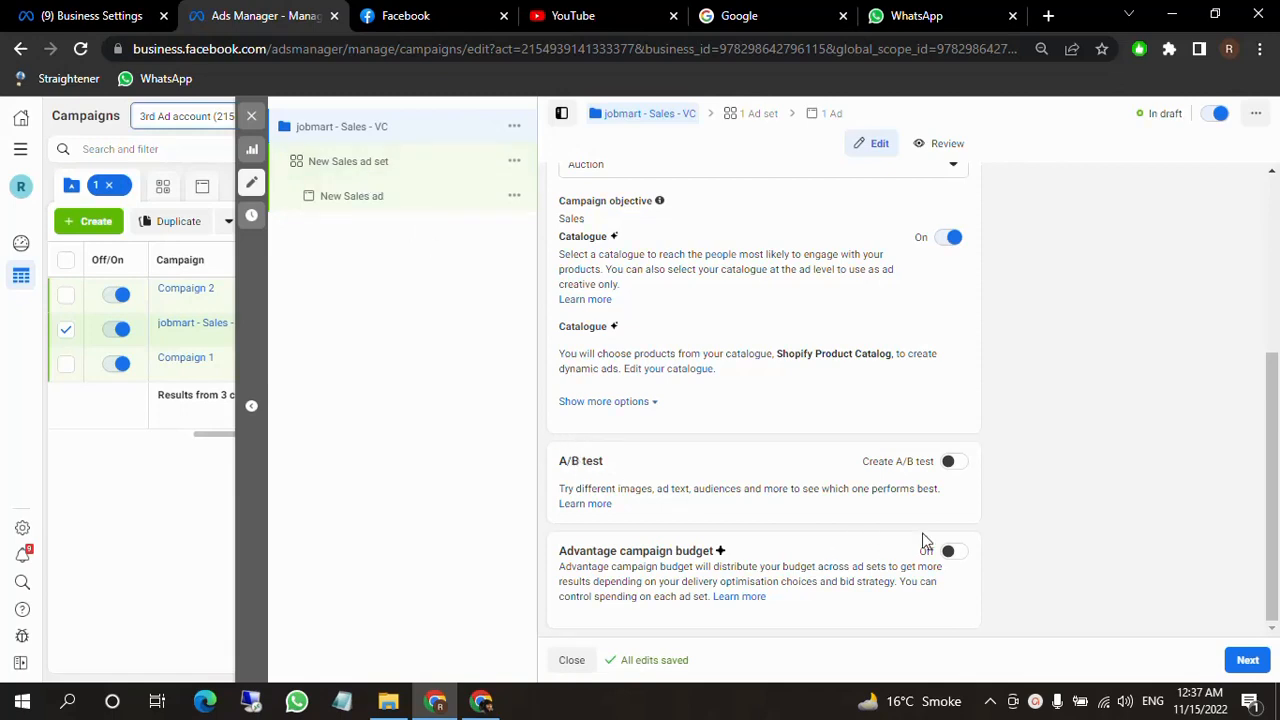
click(950, 553)
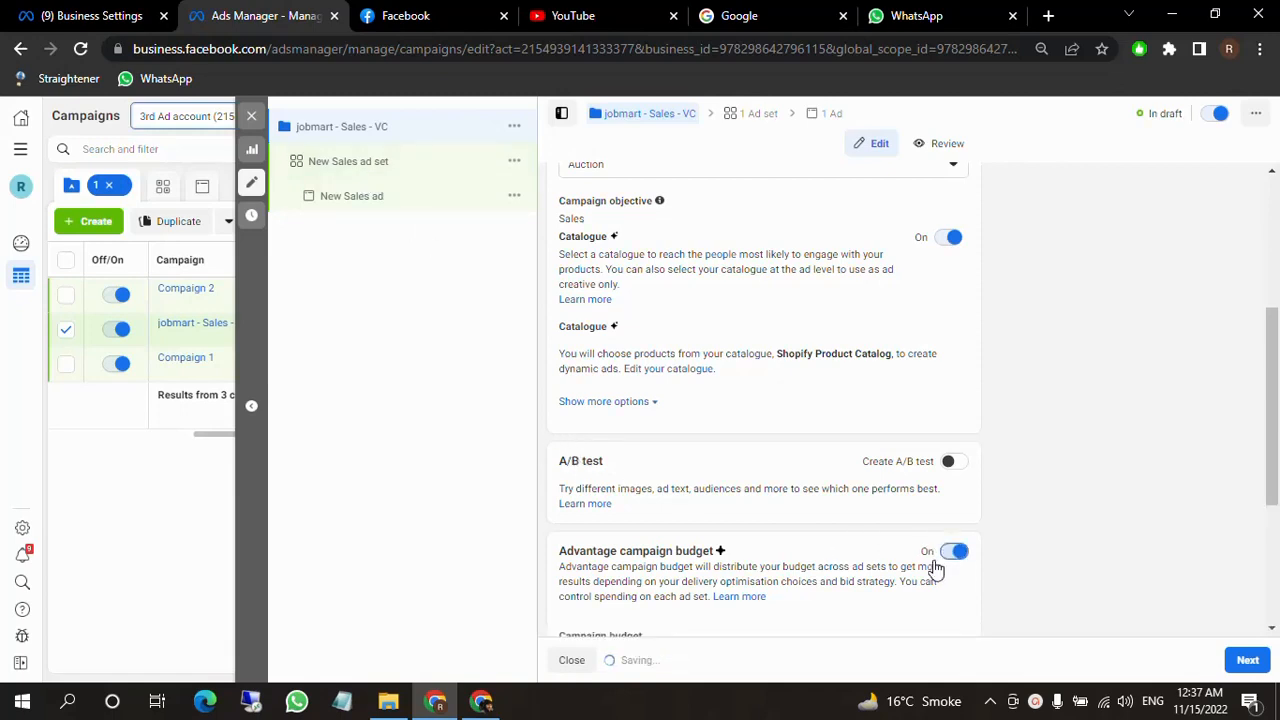
scroll(925, 555, down, 3)
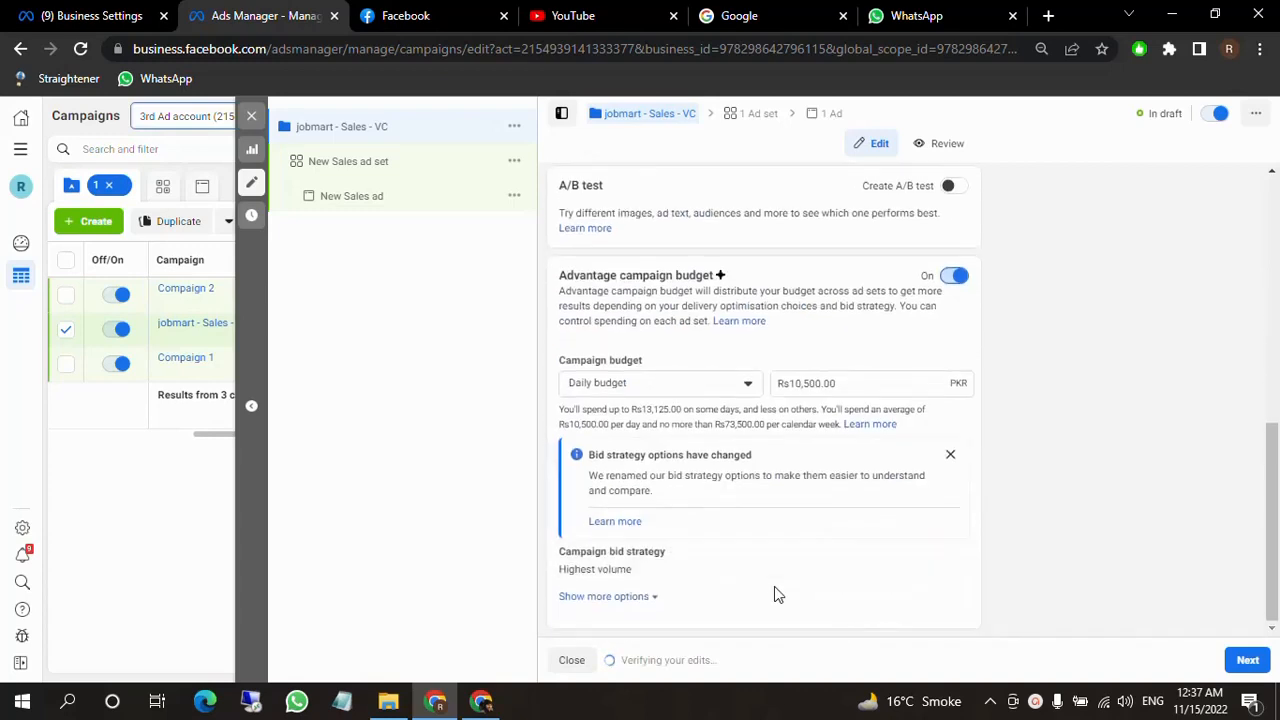
Set the campaign's daily budget to Rs5,000 under Advantage campaign budget.
click(700, 383)
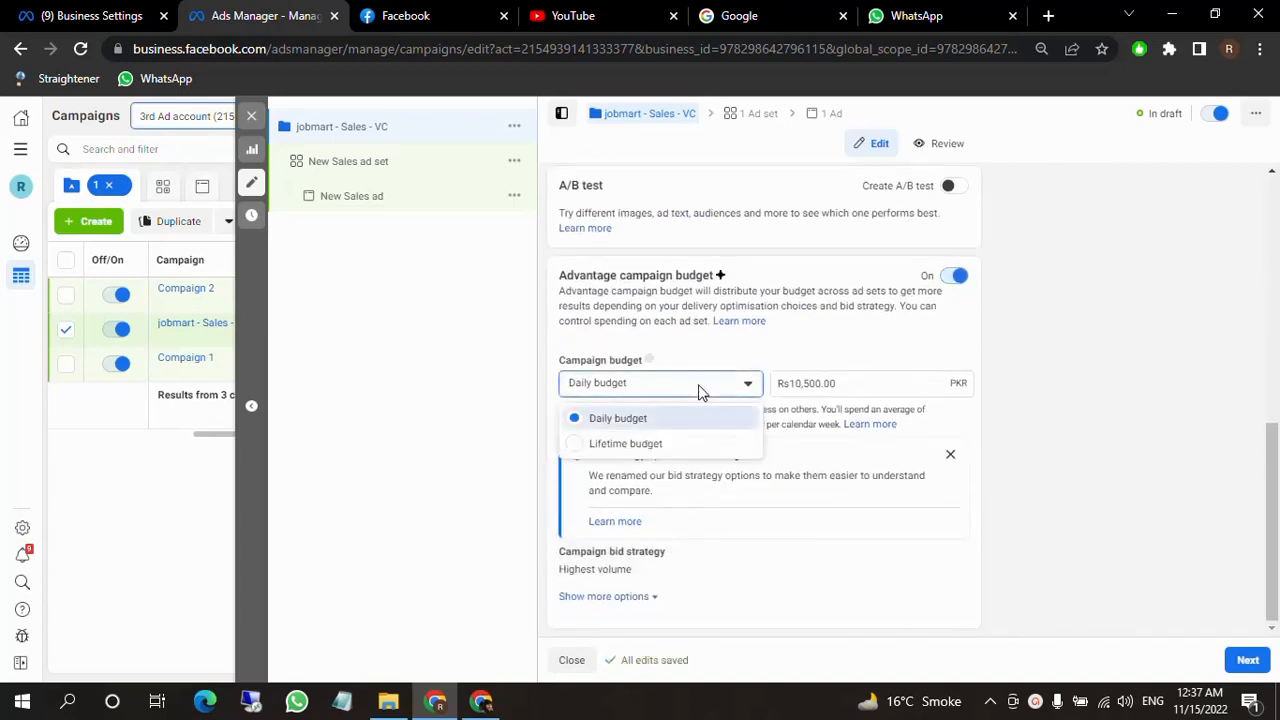
click(851, 383)
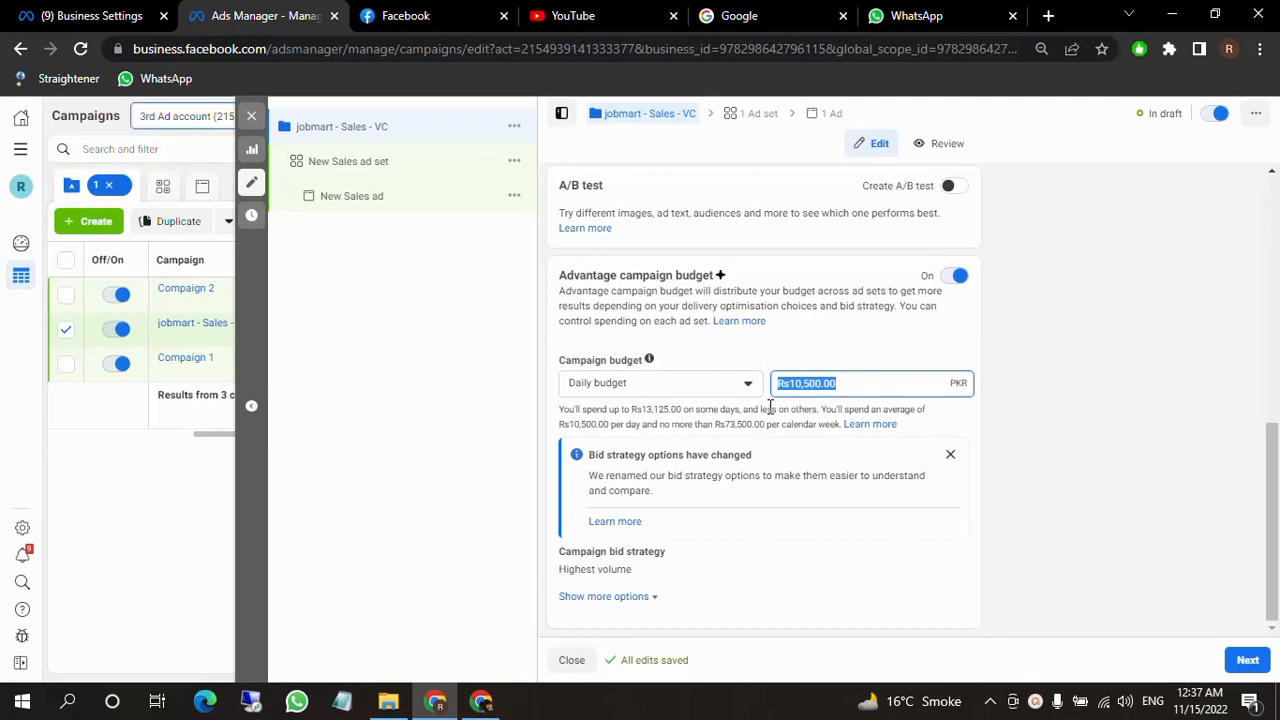
text(50)
click(1103, 465)
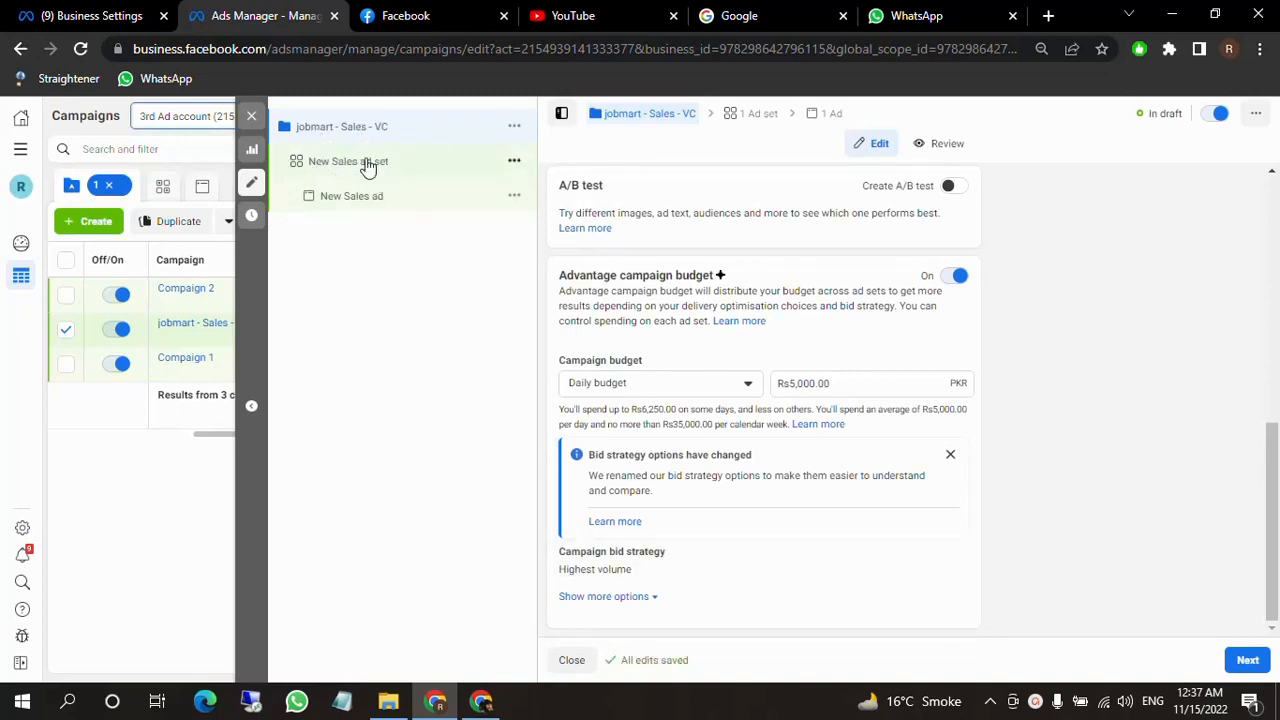
triple_click(784, 383)
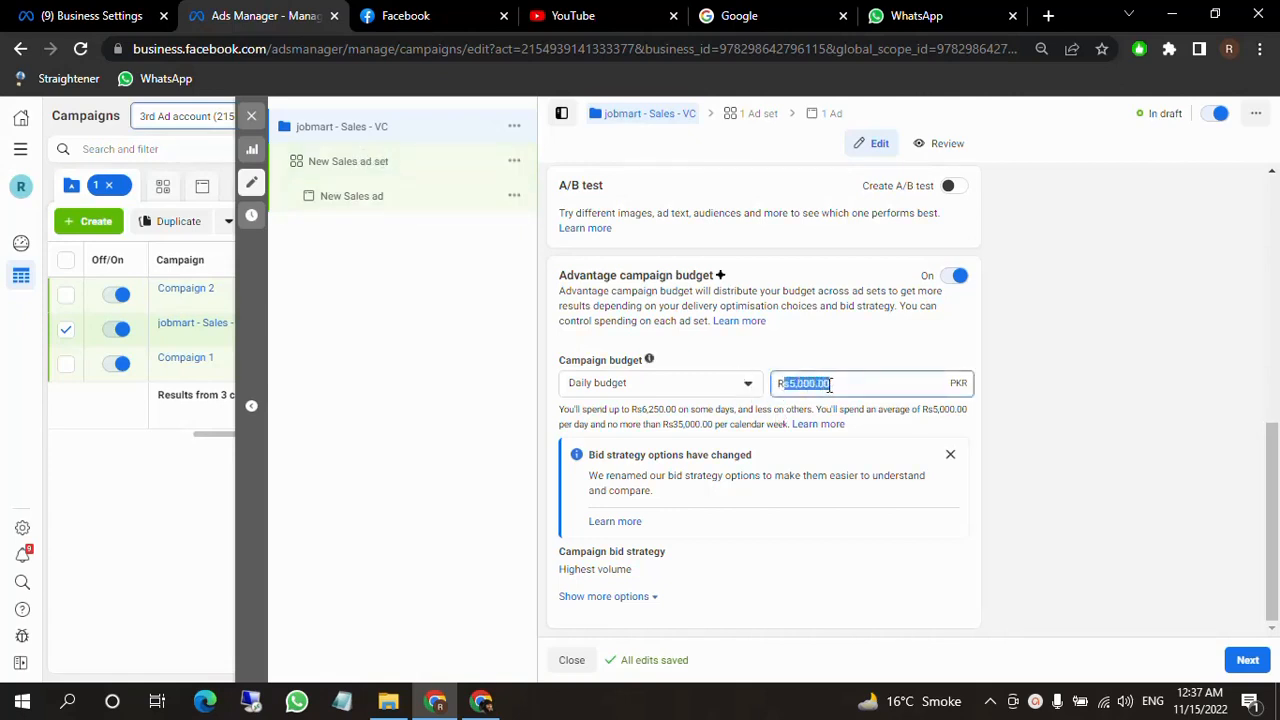
click(1060, 532)
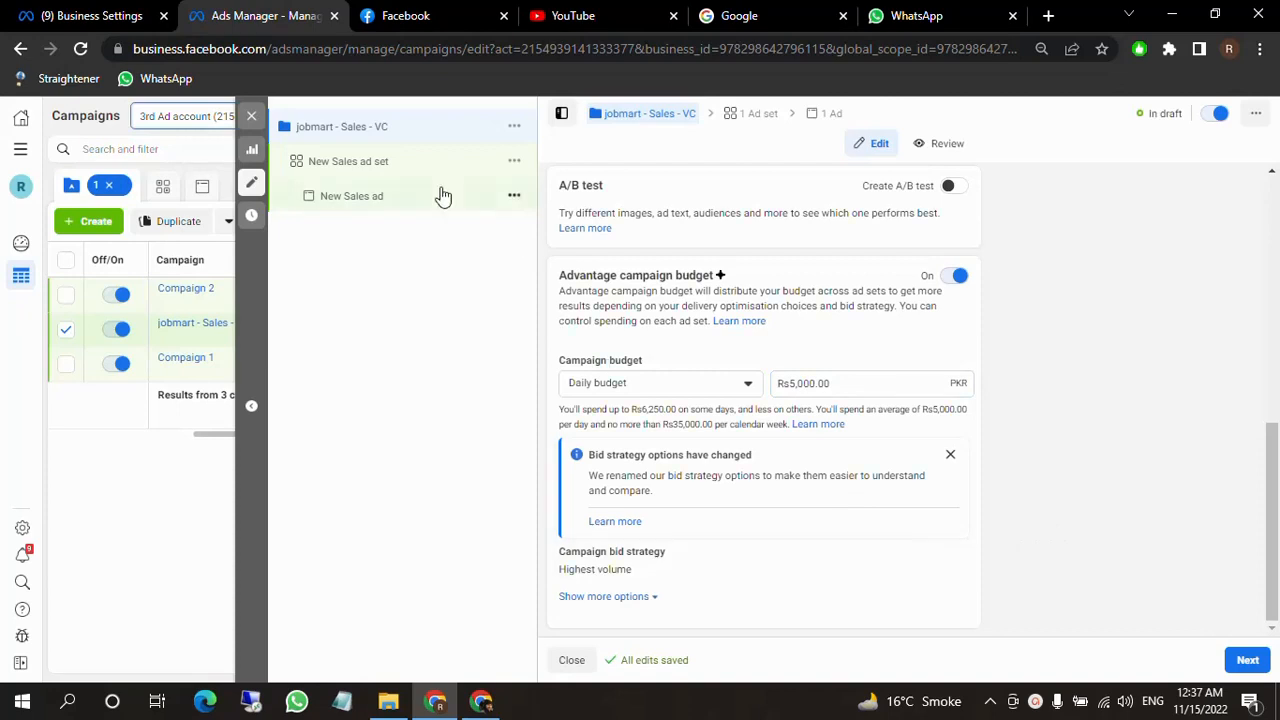
drag(784, 383, 871, 381)
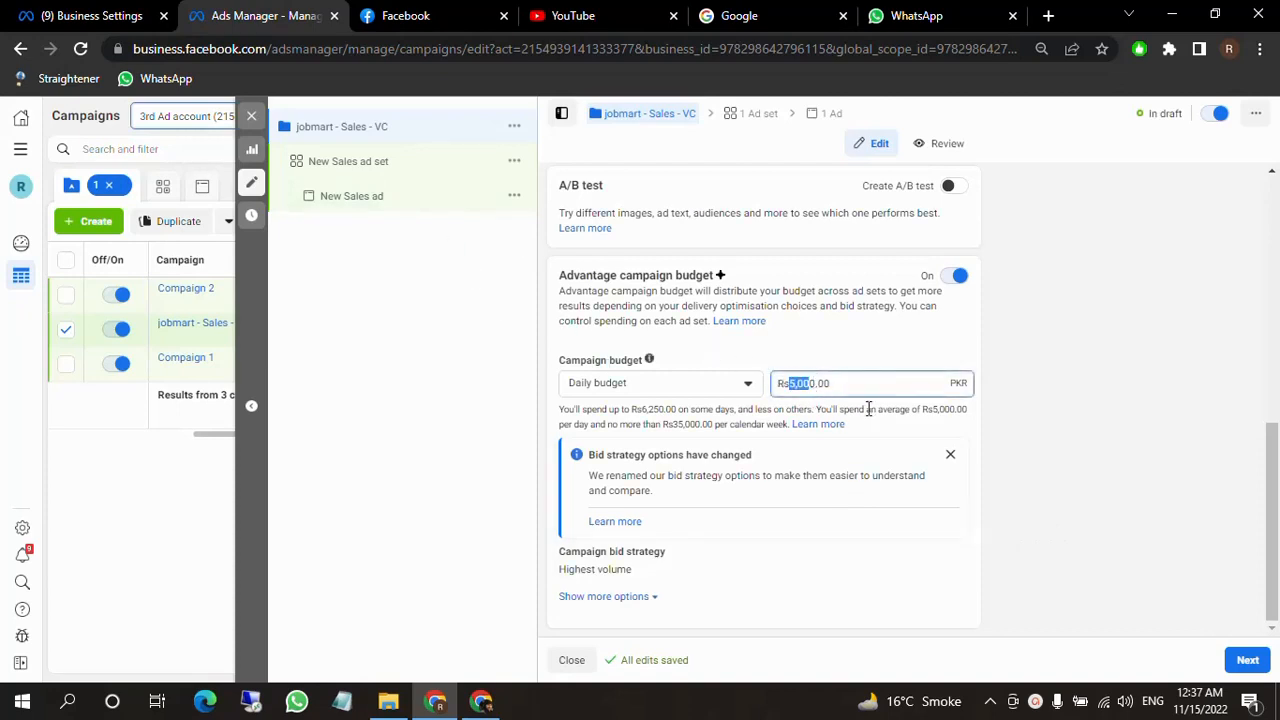
click(1033, 422)
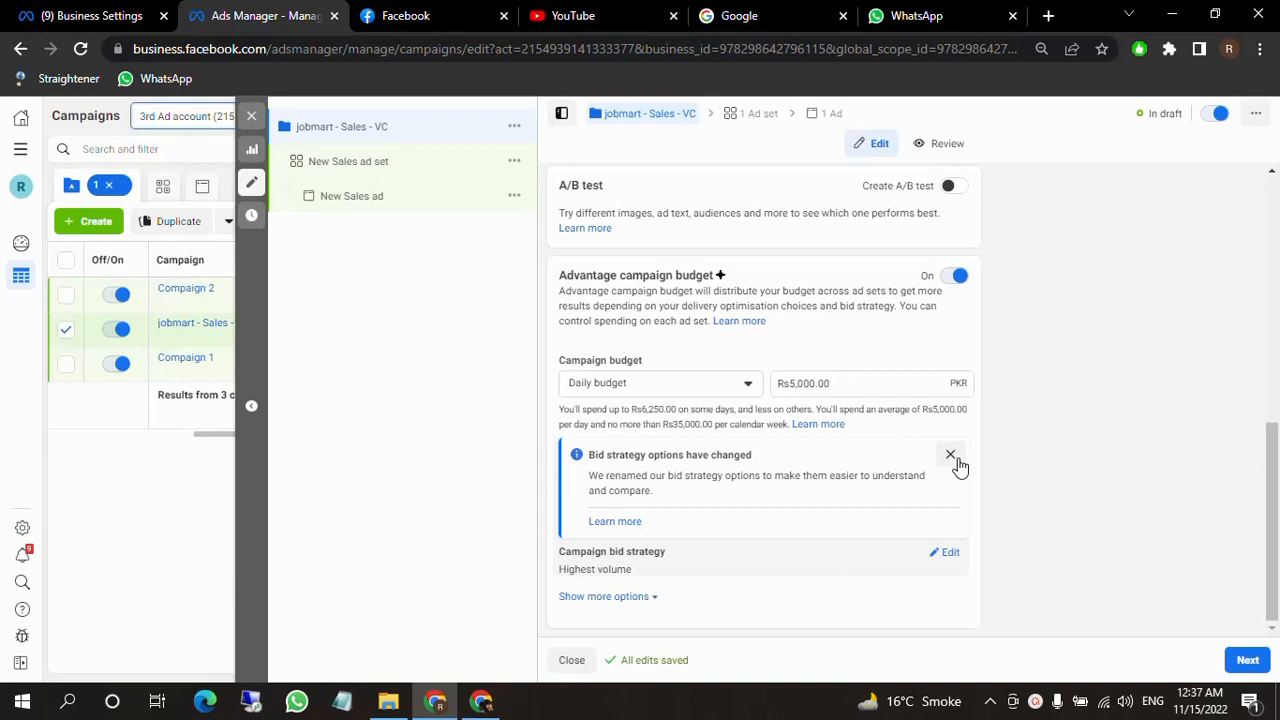
Open the New Sales ad set and examine its Budget & schedule section.
click(336, 170)
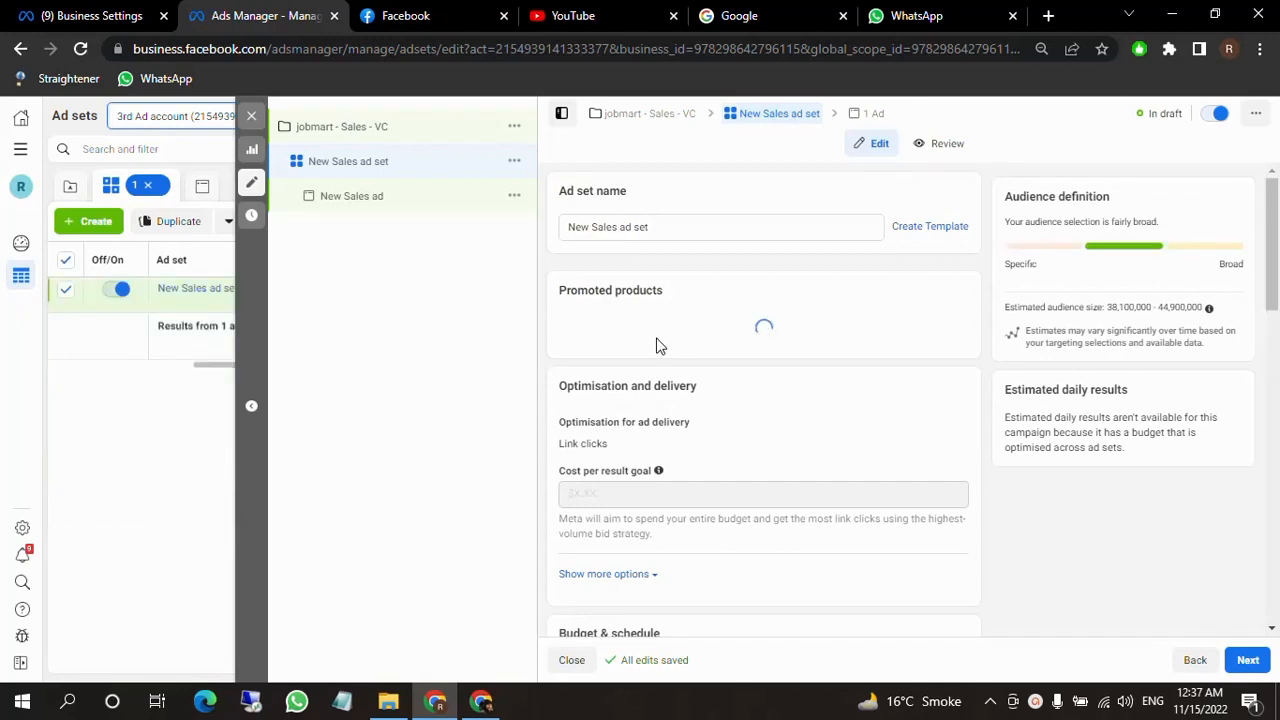
scroll(700, 400, down, 3)
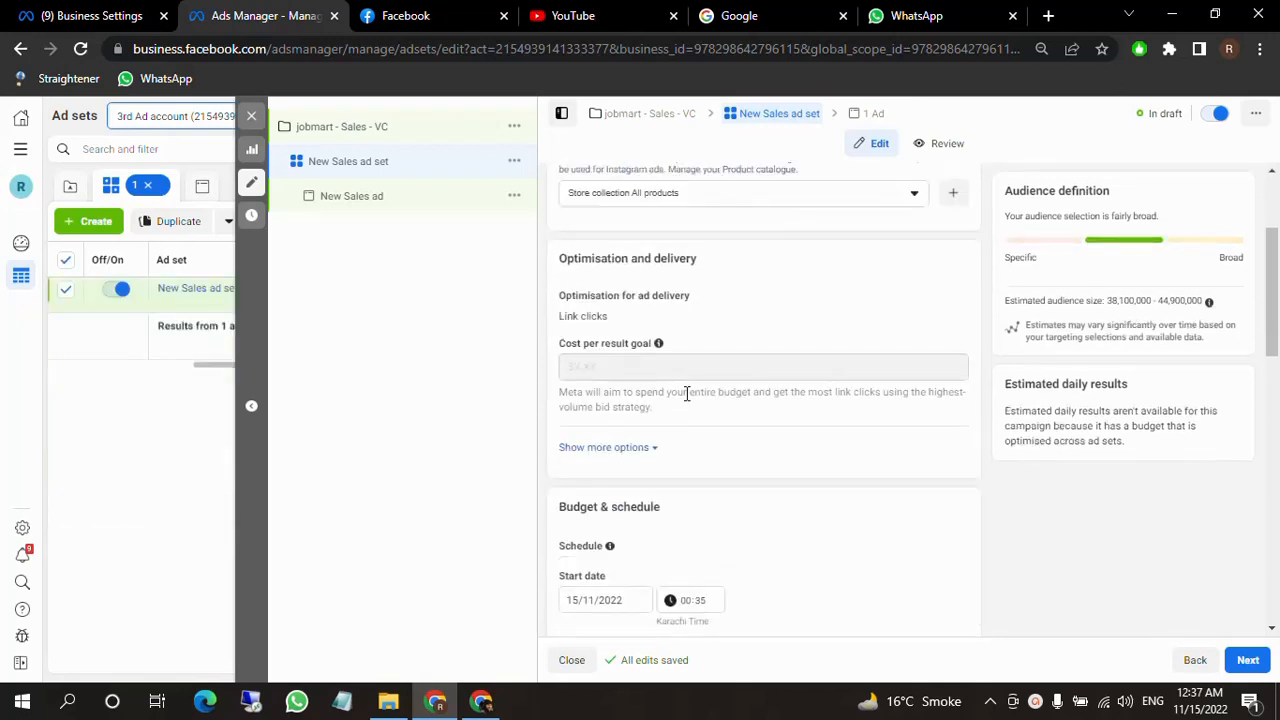
scroll(686, 393, down, 1)
drag(567, 412, 652, 413)
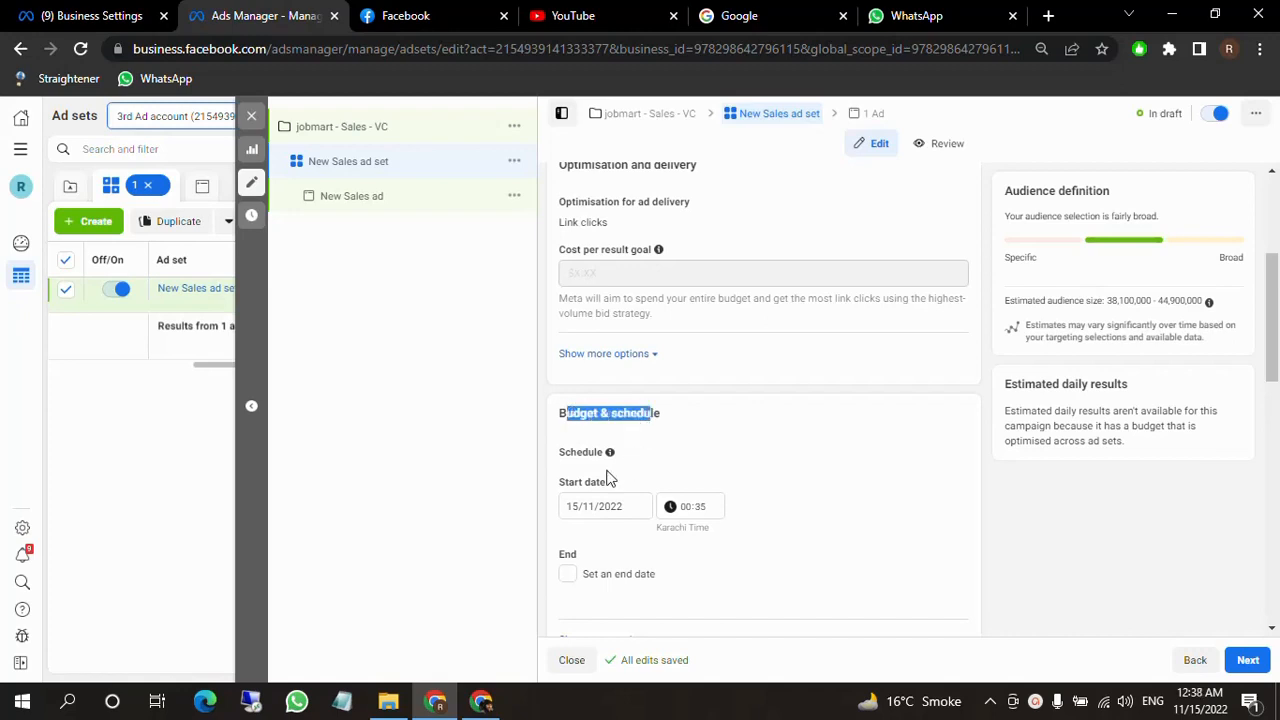
drag(566, 452, 604, 452)
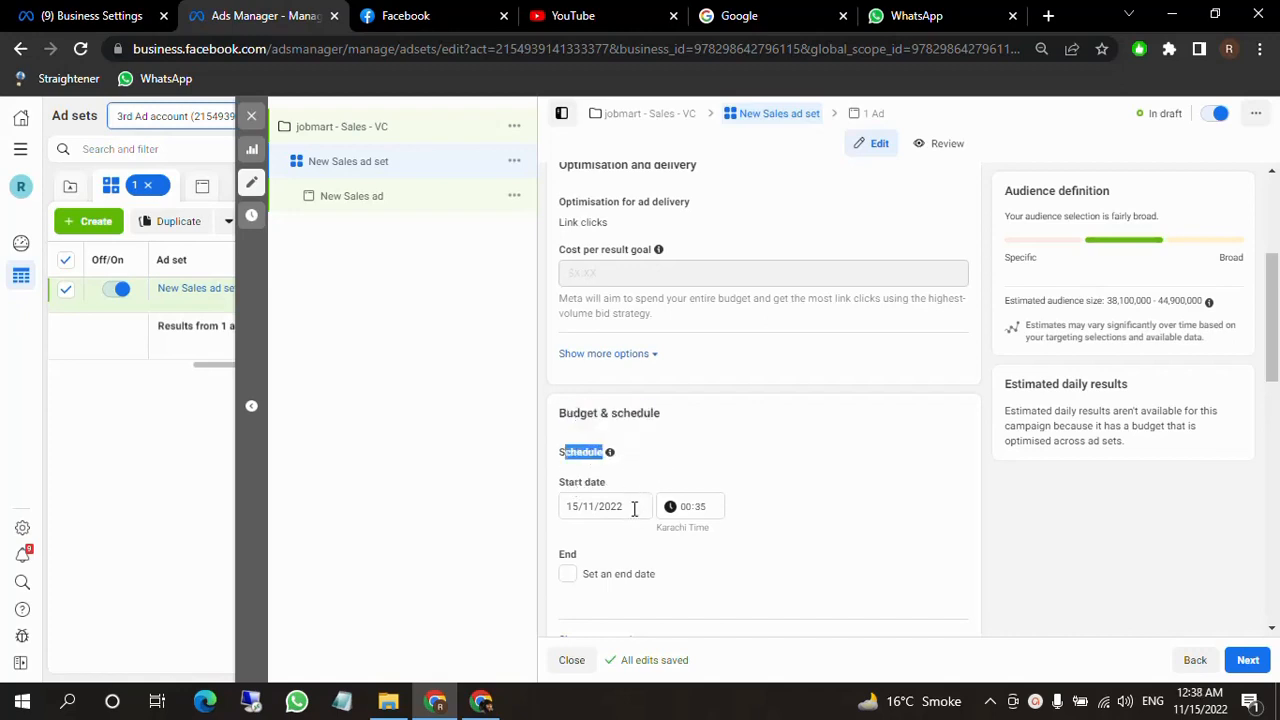
drag(567, 413, 652, 413)
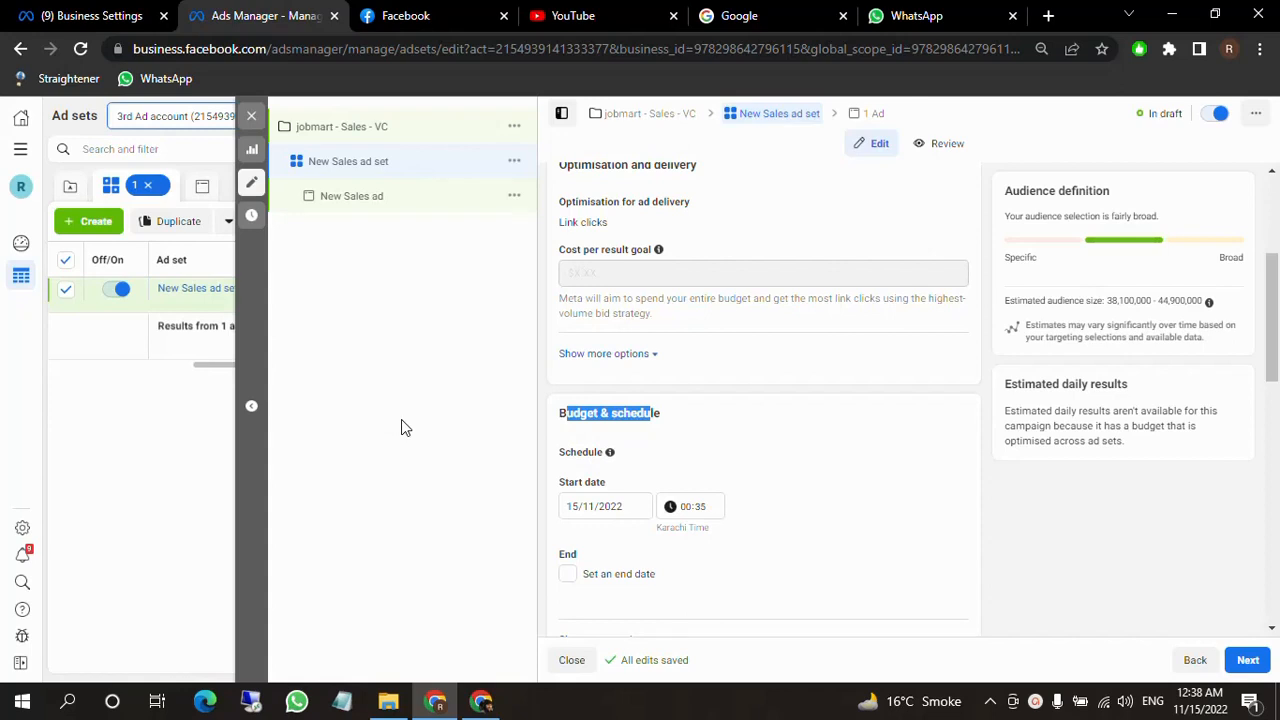
Return to the jobmart - Sales - VC campaign, review its daily budget and turn off Advantage campaign budget.
click(371, 130)
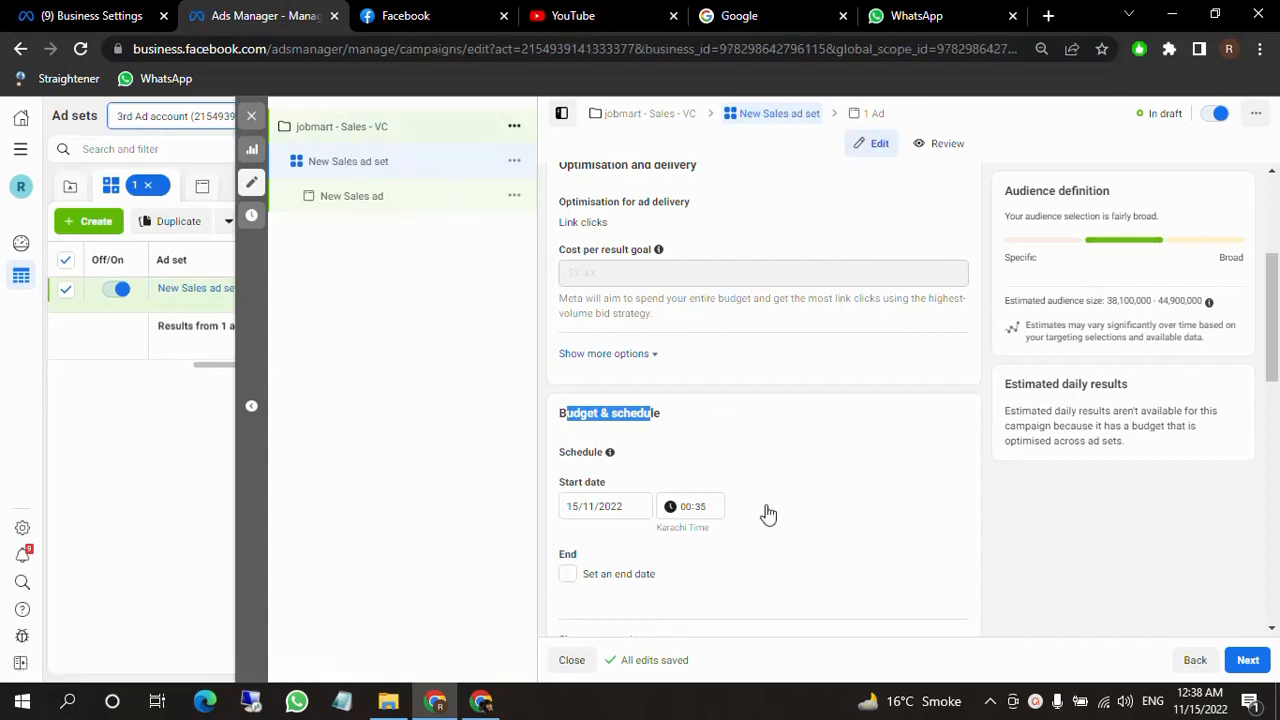
scroll(790, 515, down, 2)
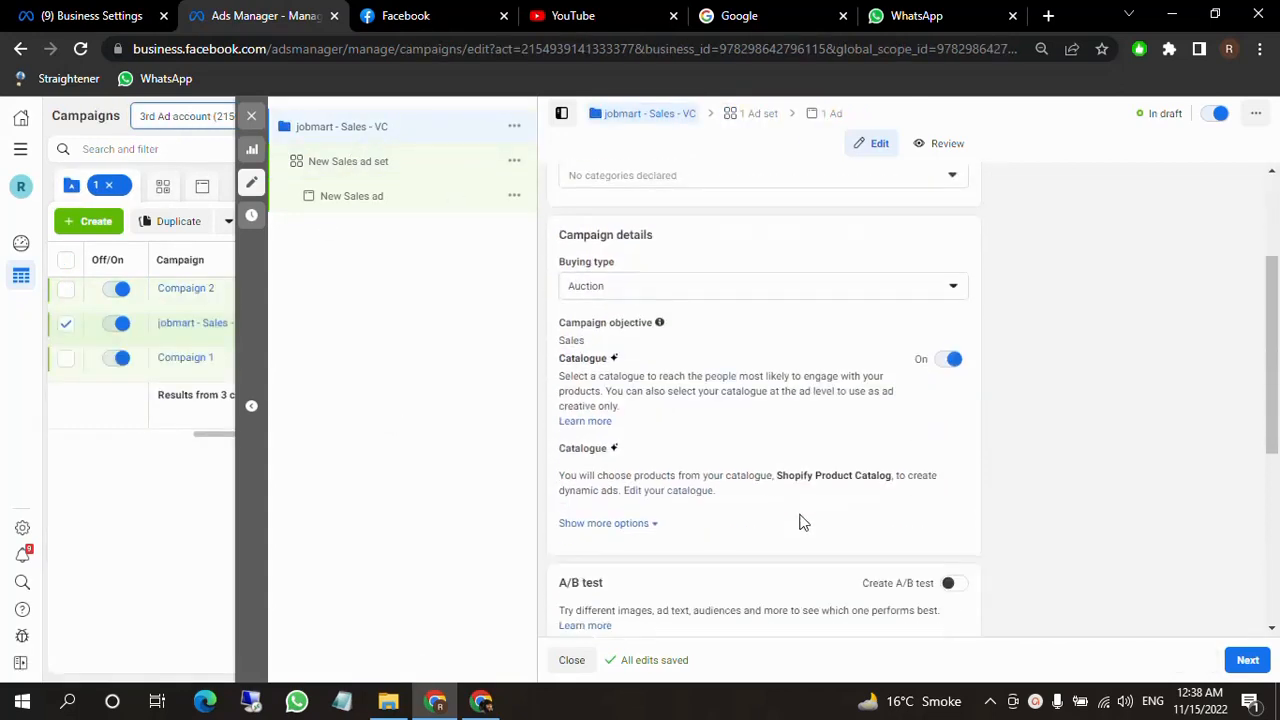
scroll(798, 525, down, 4)
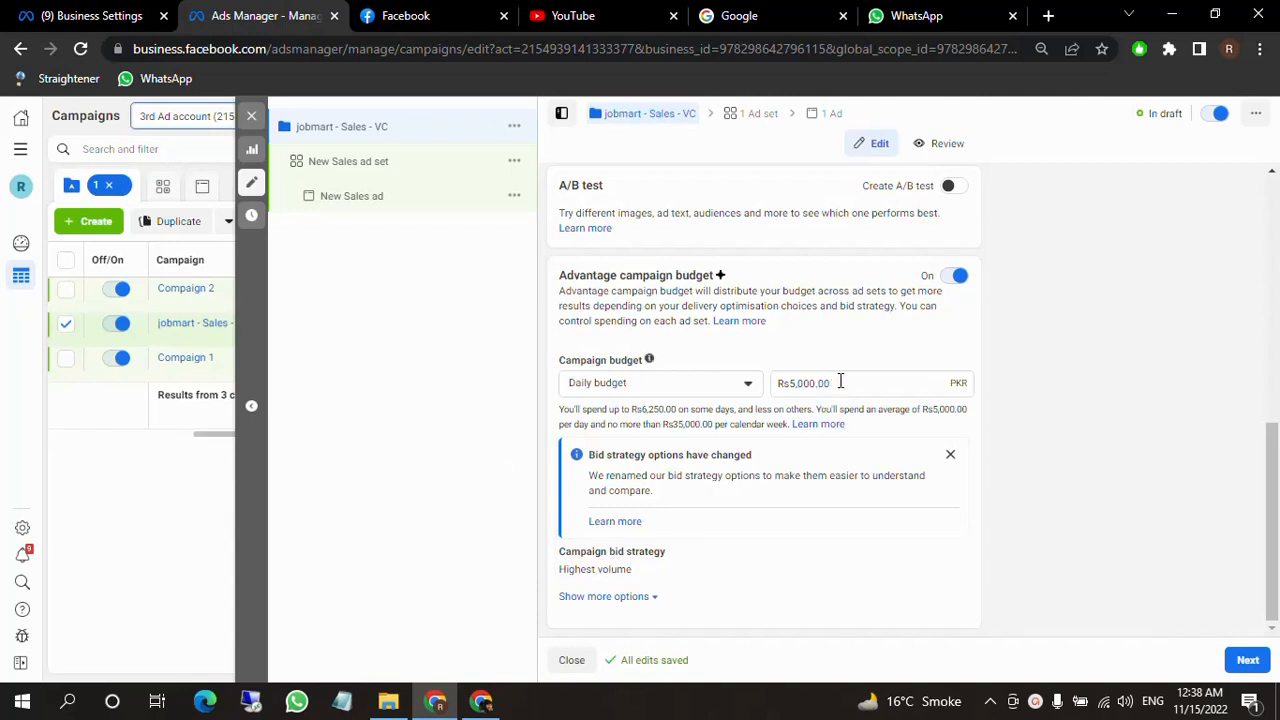
drag(840, 381, 796, 383)
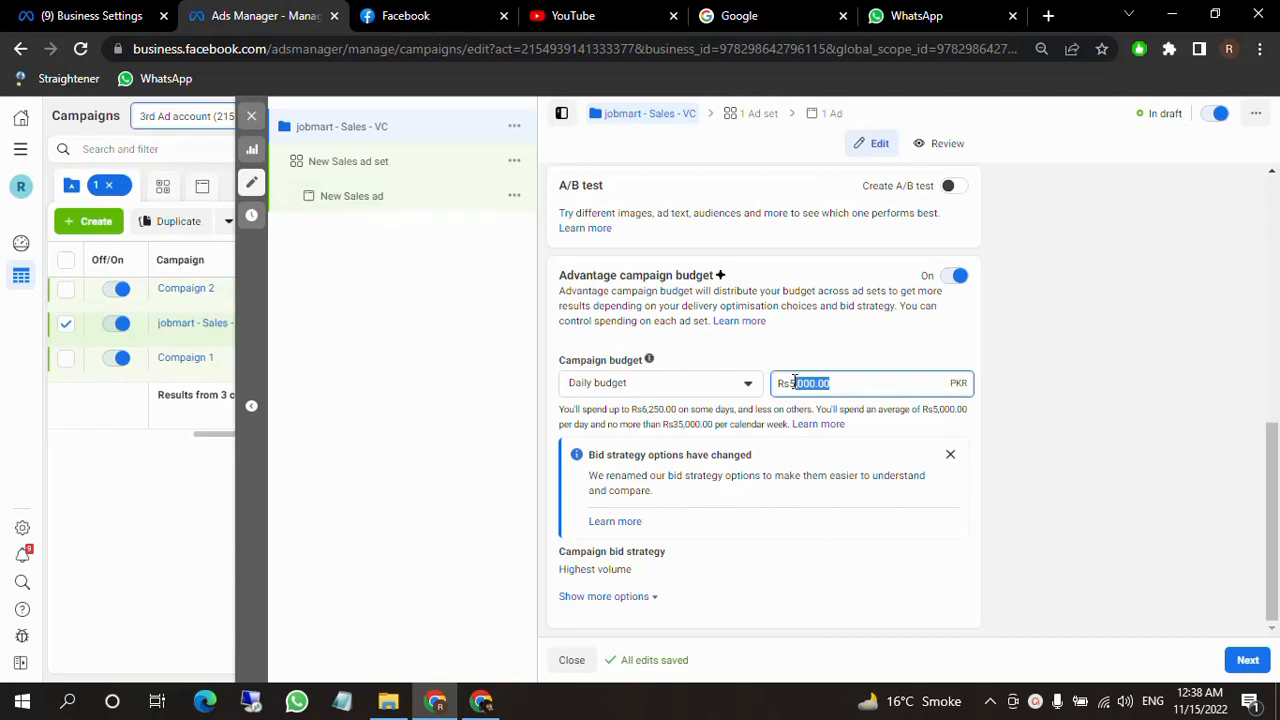
click(849, 384)
click(958, 275)
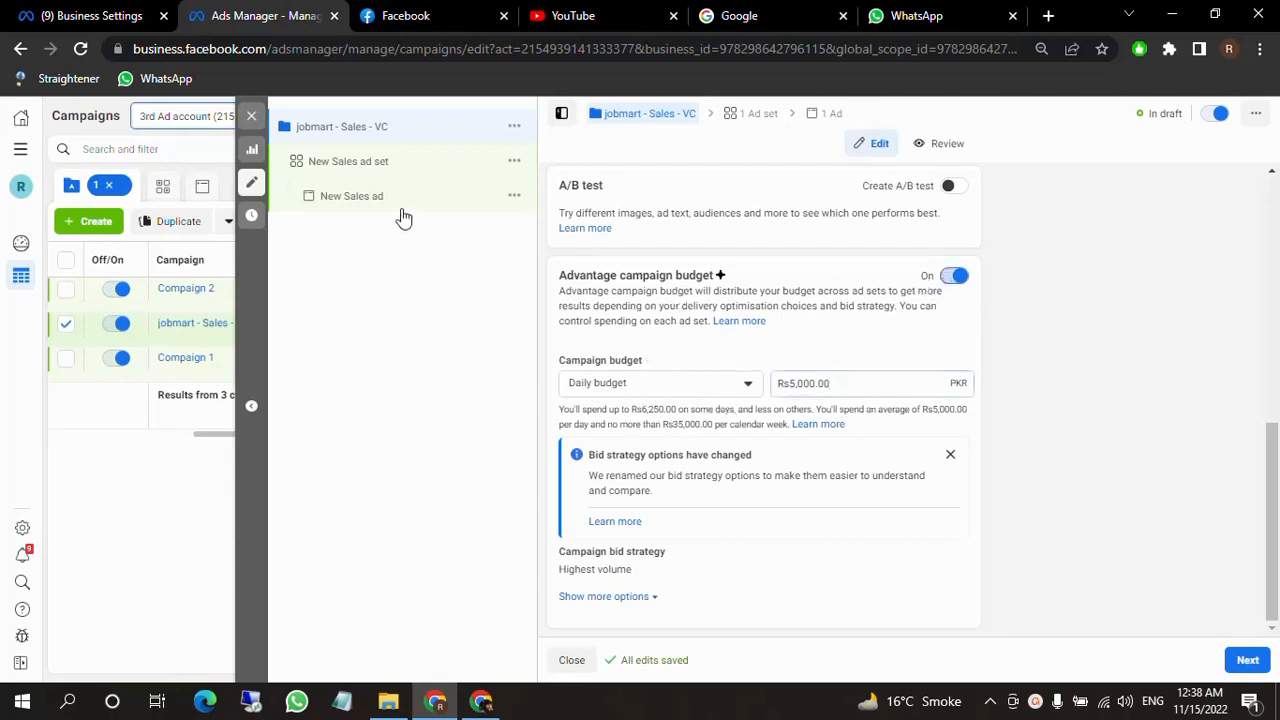
Set the daily budget of the New Sales ad set to Rs500.
click(365, 173)
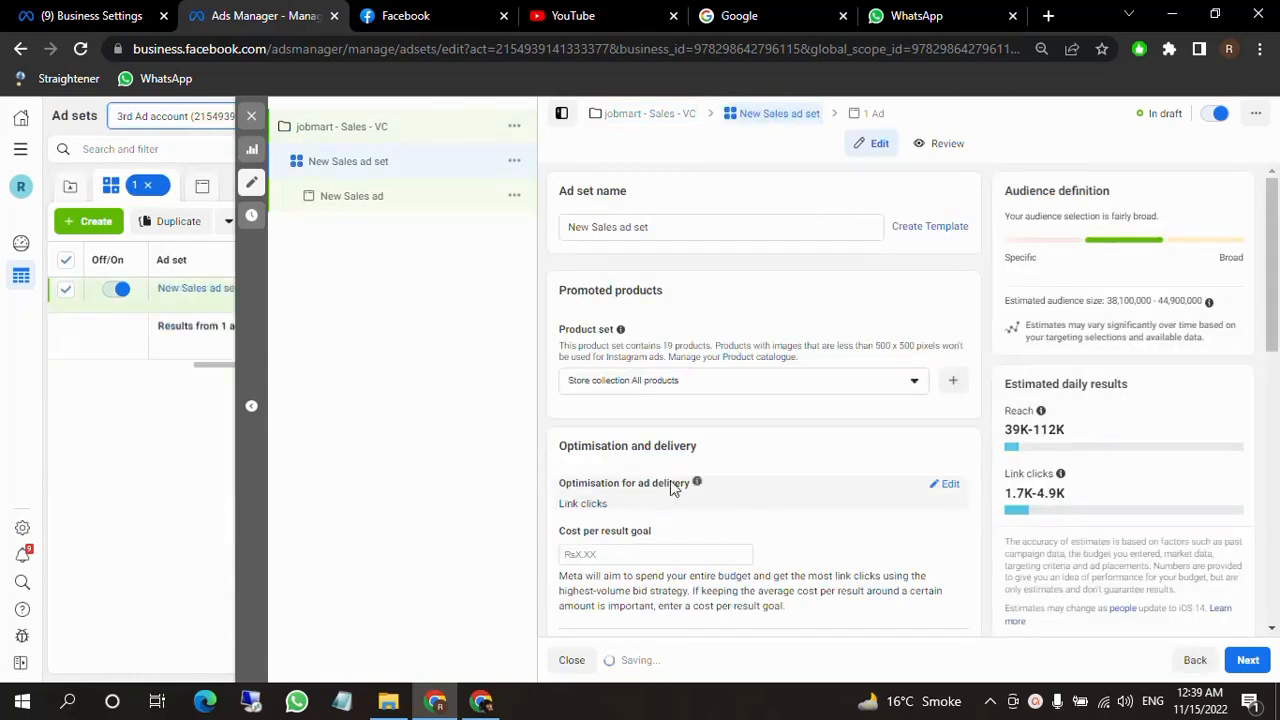
scroll(849, 397, down, 3)
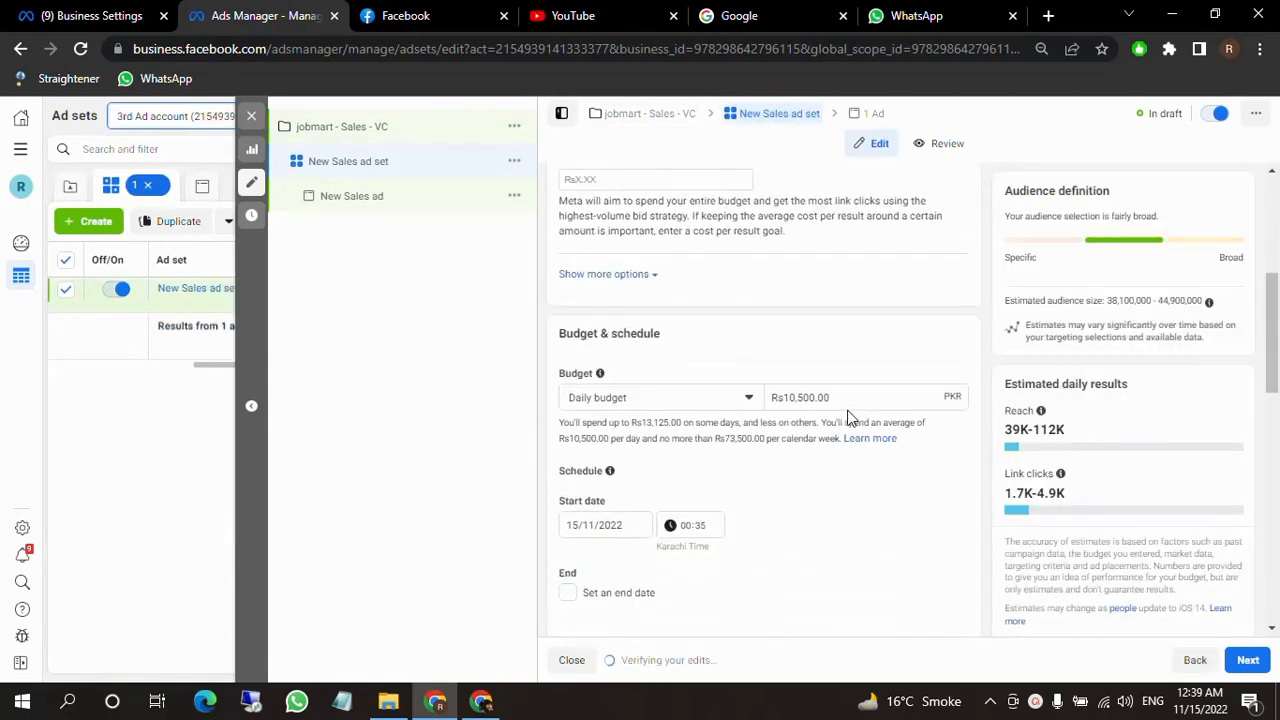
drag(560, 334, 704, 332)
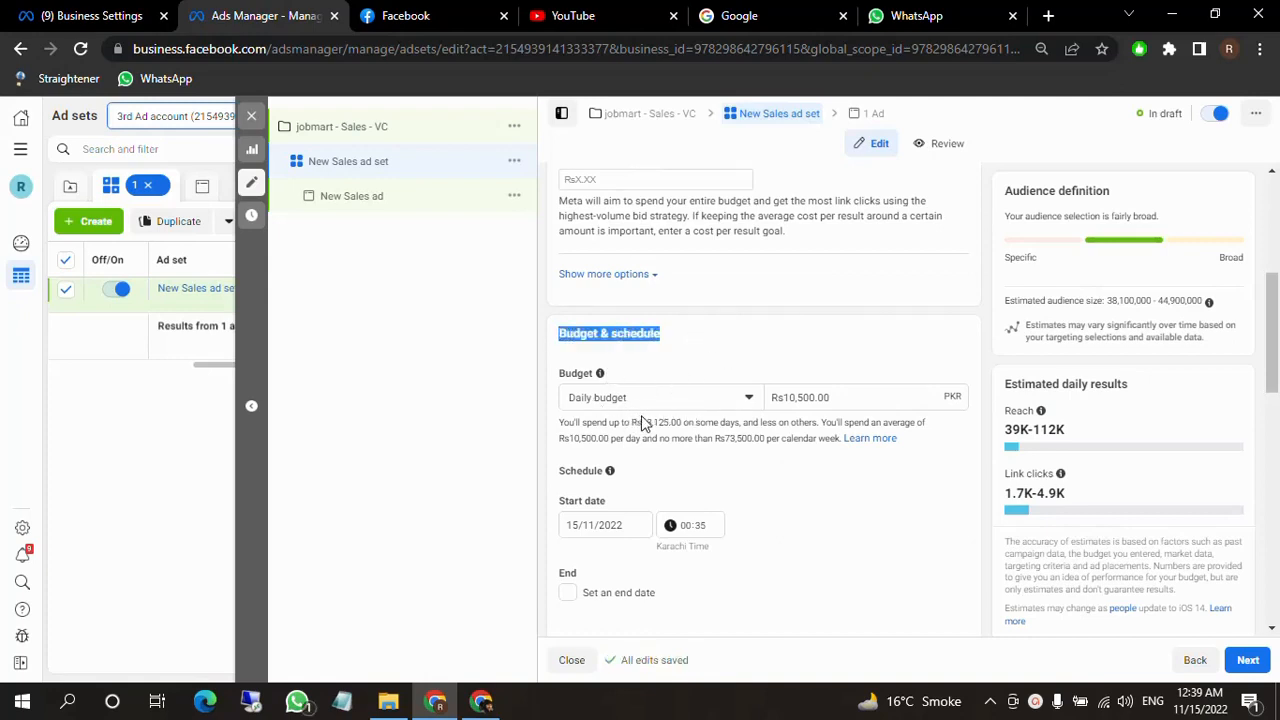
click(840, 399)
drag(878, 399, 757, 412)
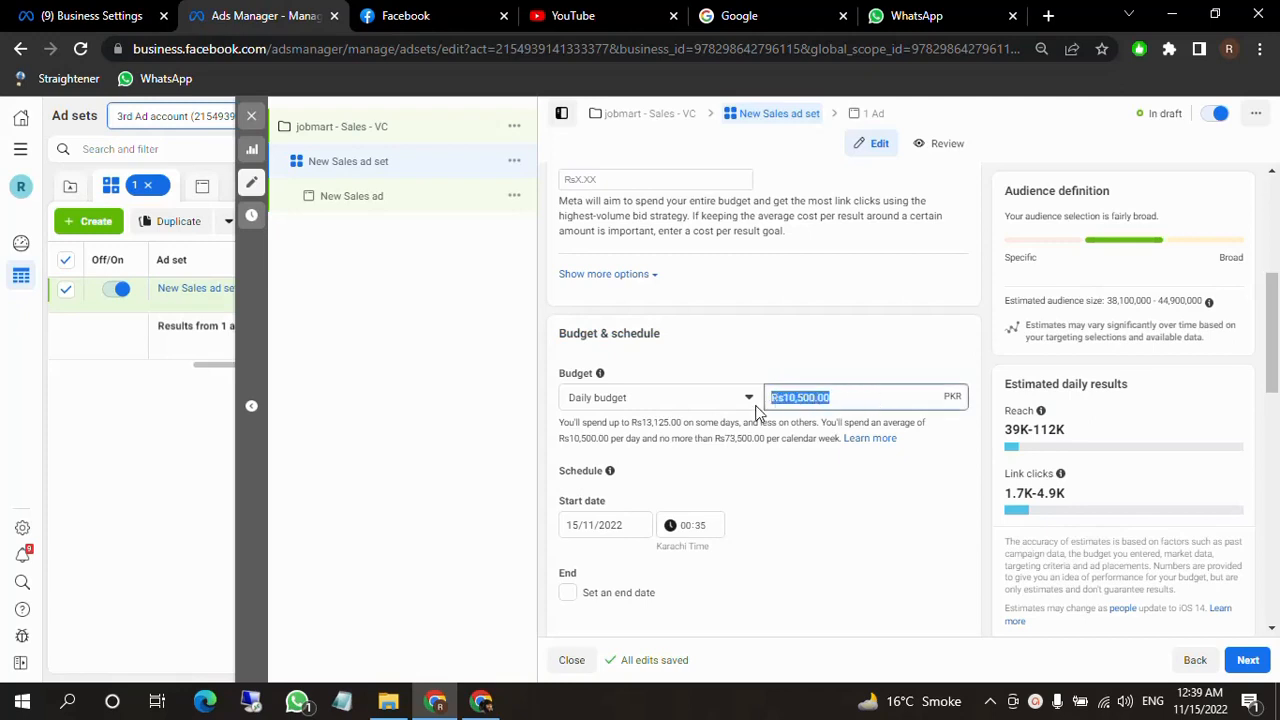
text(500)
click(311, 306)
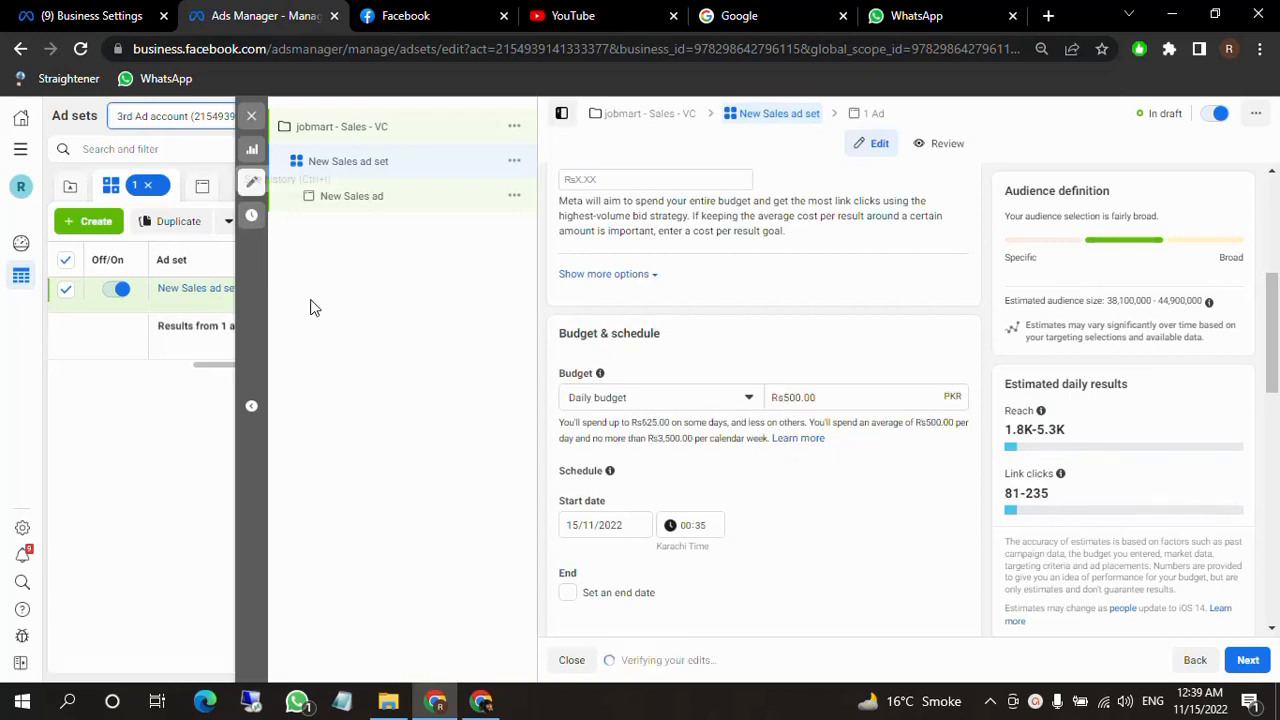
Reopen the jobmart - Sales - VC campaign and check its Advantage campaign budget setting.
click(362, 132)
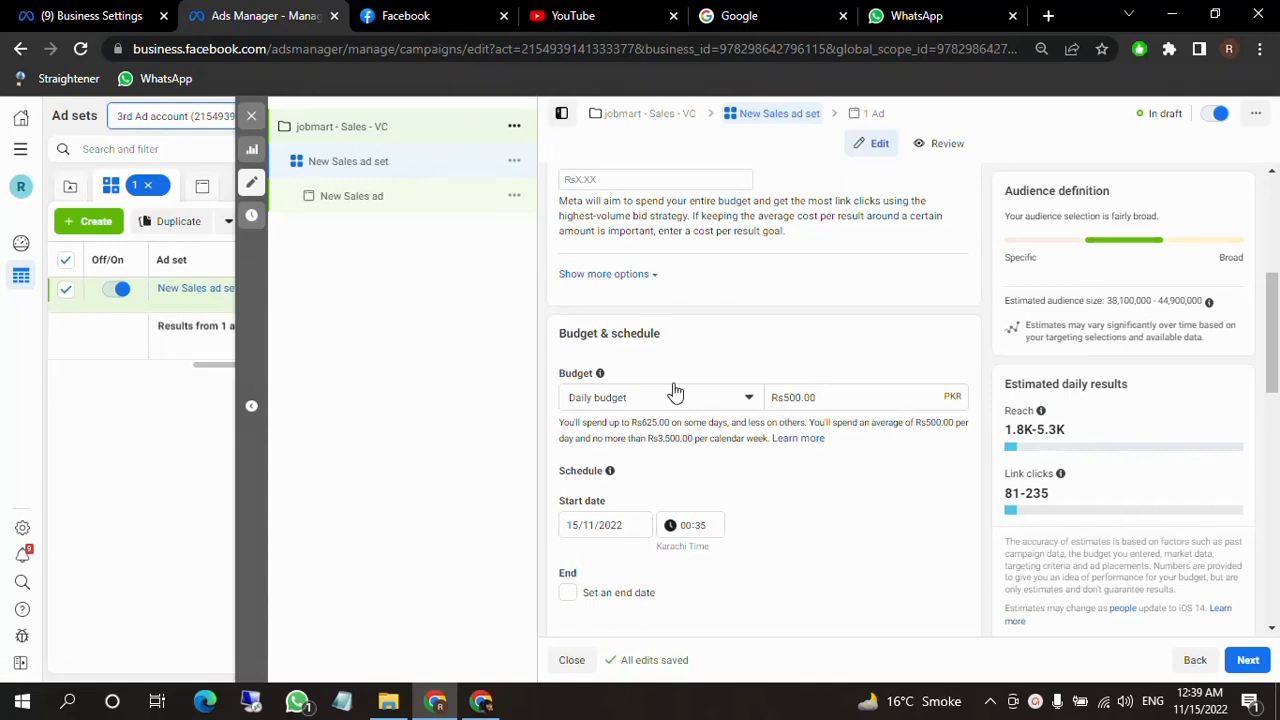
scroll(671, 330, down, 3)
scroll(809, 412, down, 1)
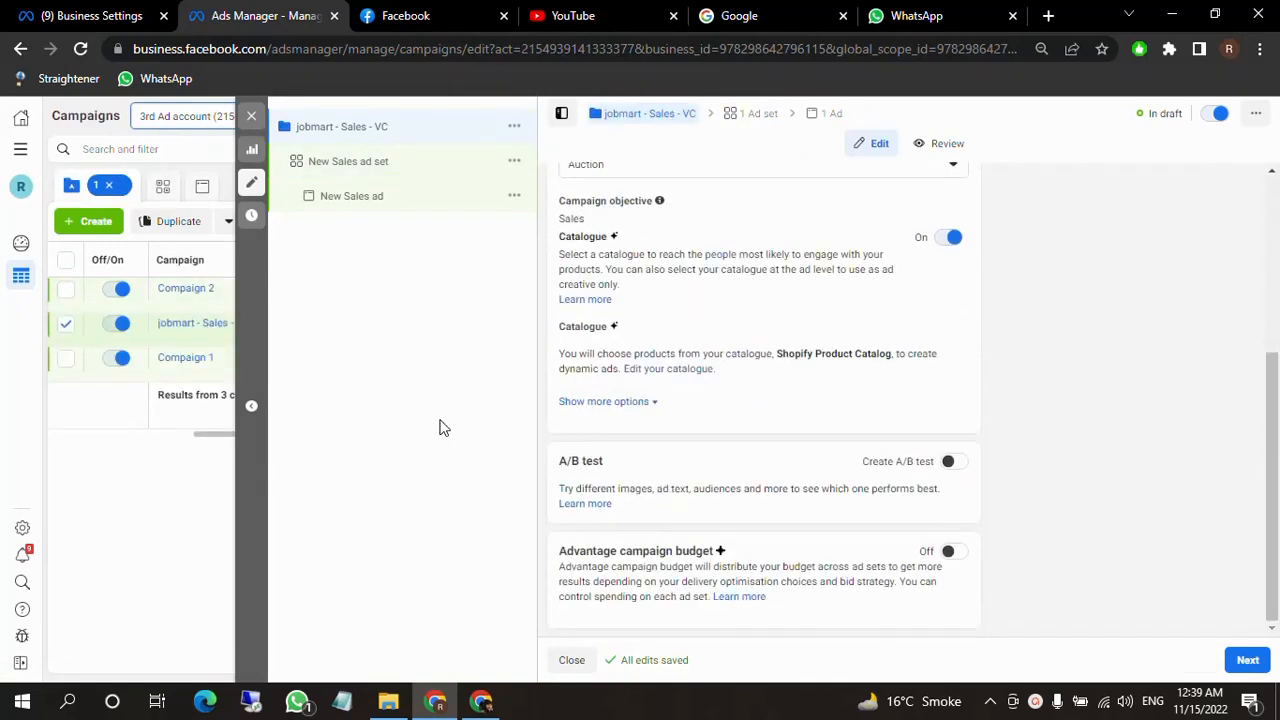